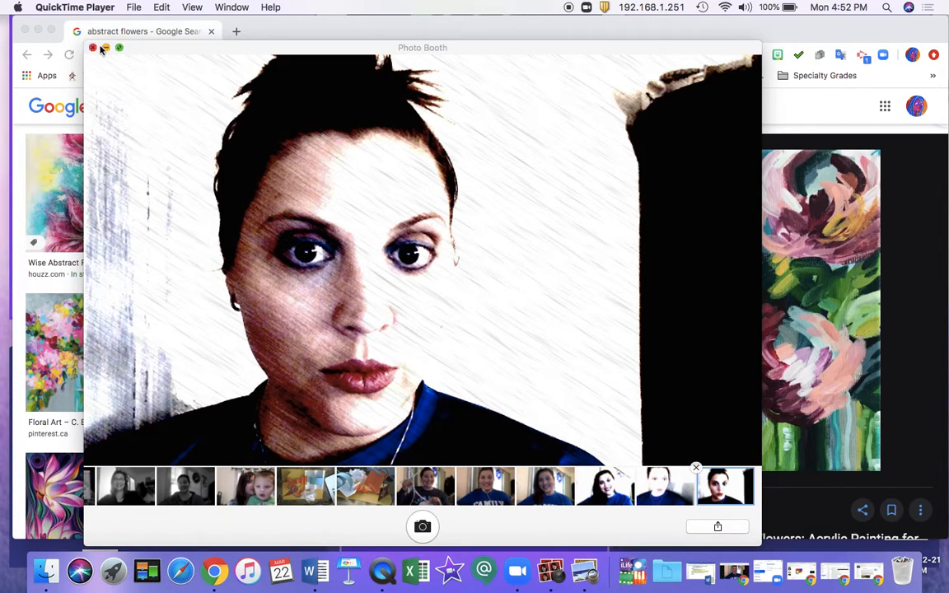
Step: Copy the selected Photo Booth portrait to the desktop and open the copy in Preview, with the Adjust Color window closed
left_click(38, 31)
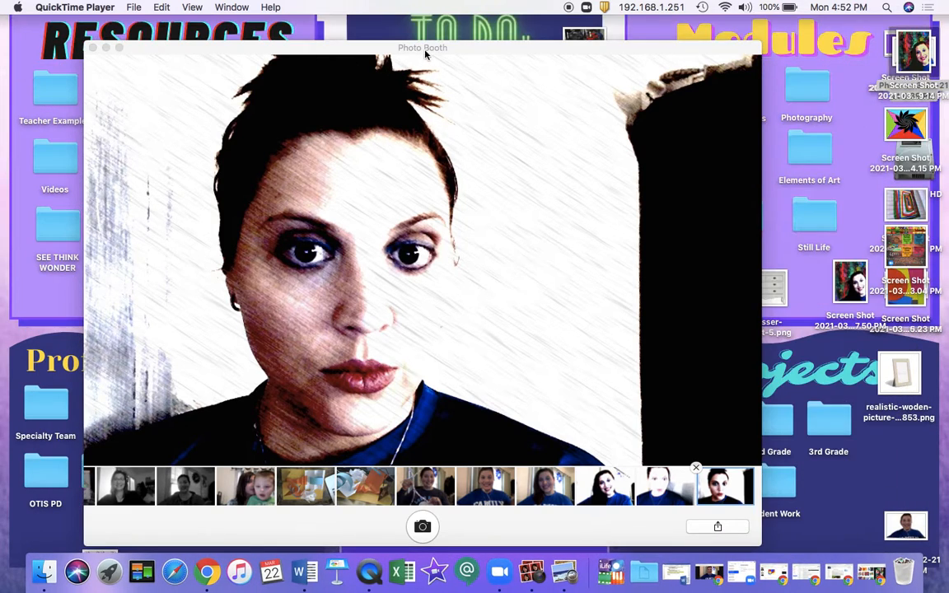
left_click_drag(416, 67, 347, 61)
left_click_drag(287, 258, 706, 397)
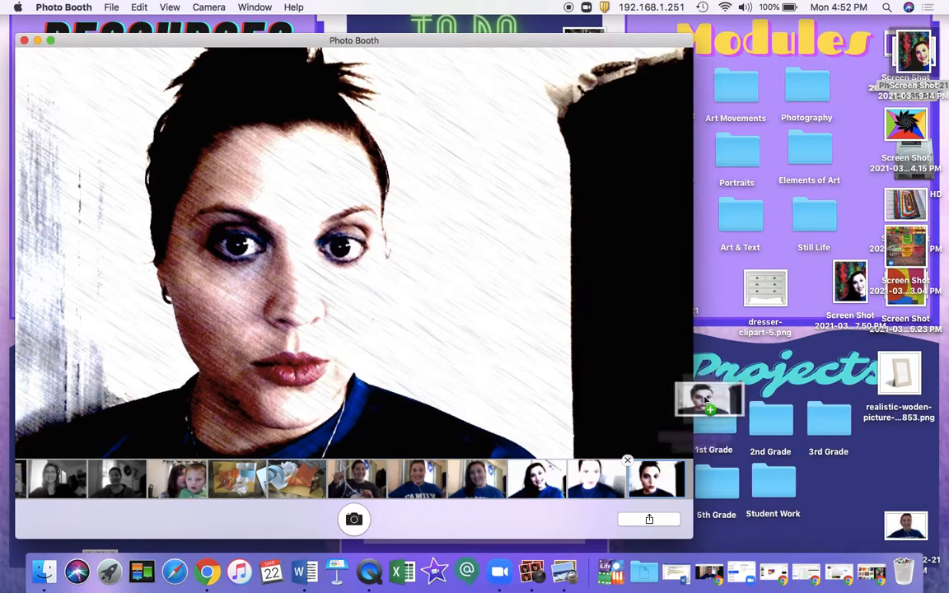
double_click(739, 372)
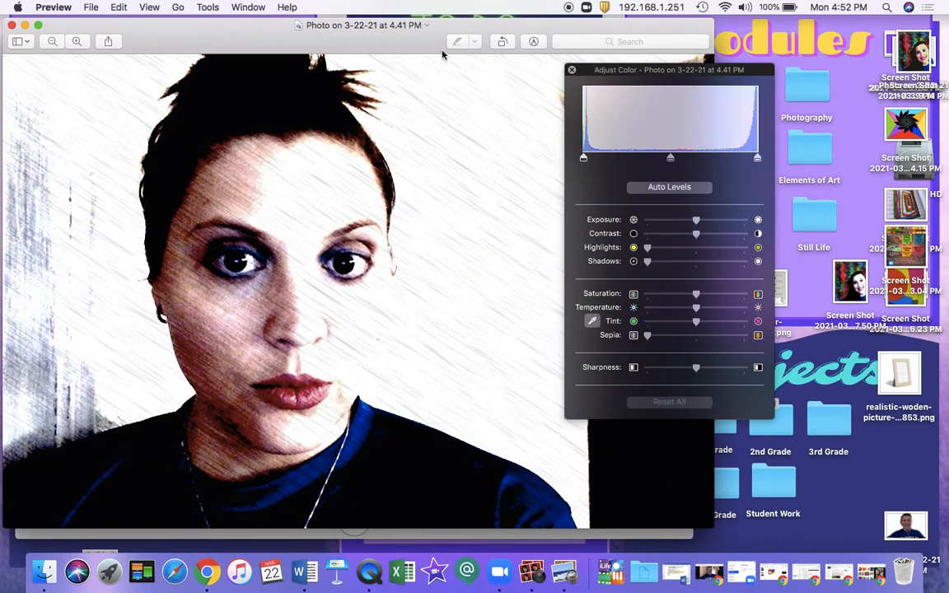
left_click_drag(417, 41, 465, 42)
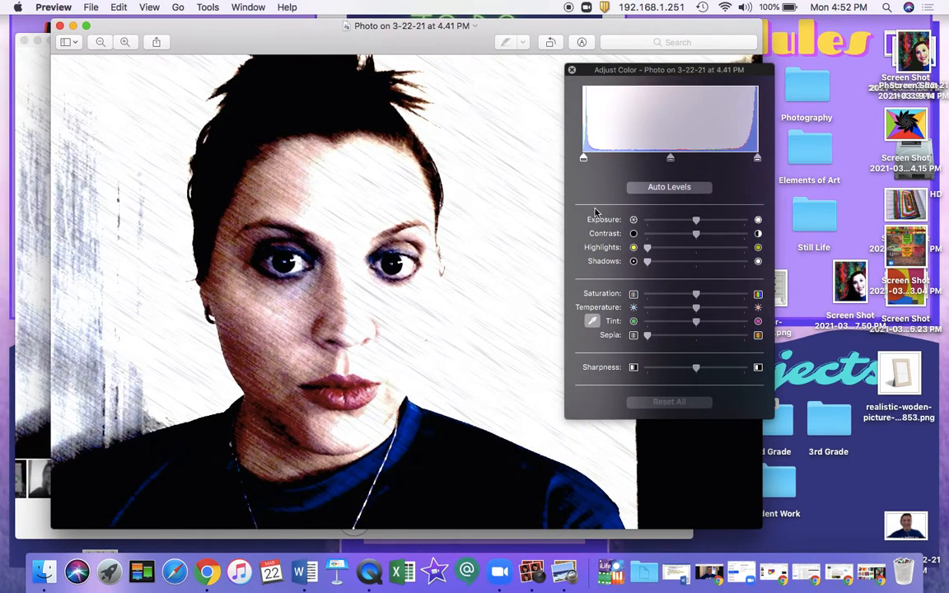
left_click(572, 70)
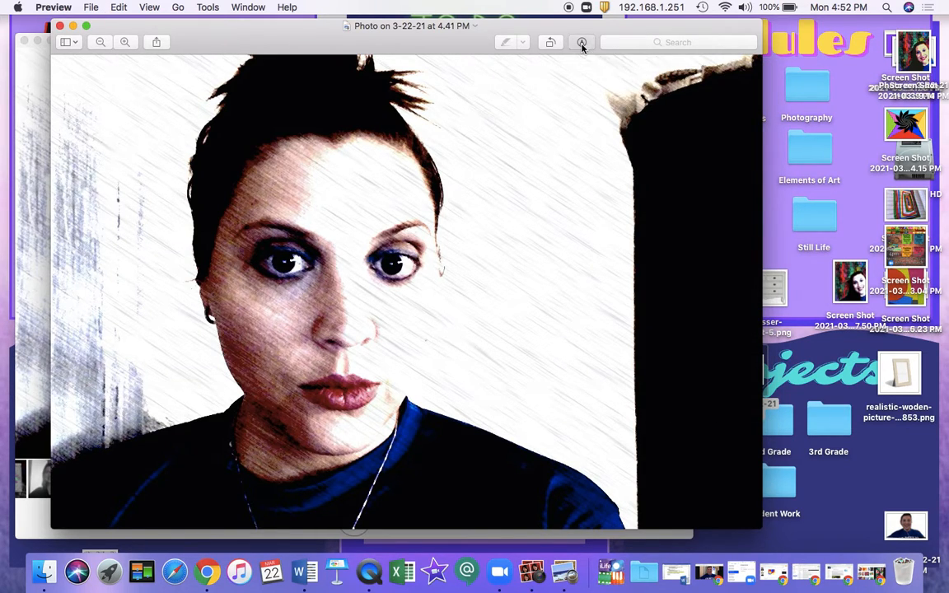
Step: Trace a closed Smart Lasso selection around the woman's head and shoulders in the photo
left_click(582, 43)
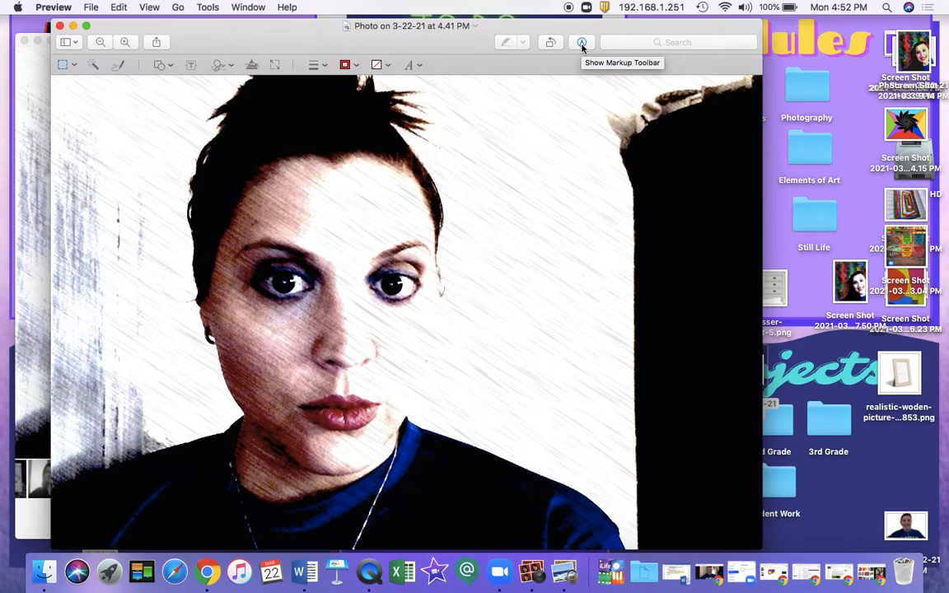
left_click(74, 66)
left_click(86, 122)
mouse_move(52, 490)
left_mouse_down()
mouse_move(235, 424)
mouse_move(245, 403)
mouse_move(205, 269)
mouse_move(204, 146)
mouse_move(216, 117)
mouse_move(243, 107)
mouse_move(251, 80)
mouse_move(342, 81)
mouse_move(424, 124)
mouse_move(440, 161)
mouse_move(449, 305)
mouse_move(428, 405)
mouse_move(604, 511)
mouse_move(624, 546)
left_mouse_up()
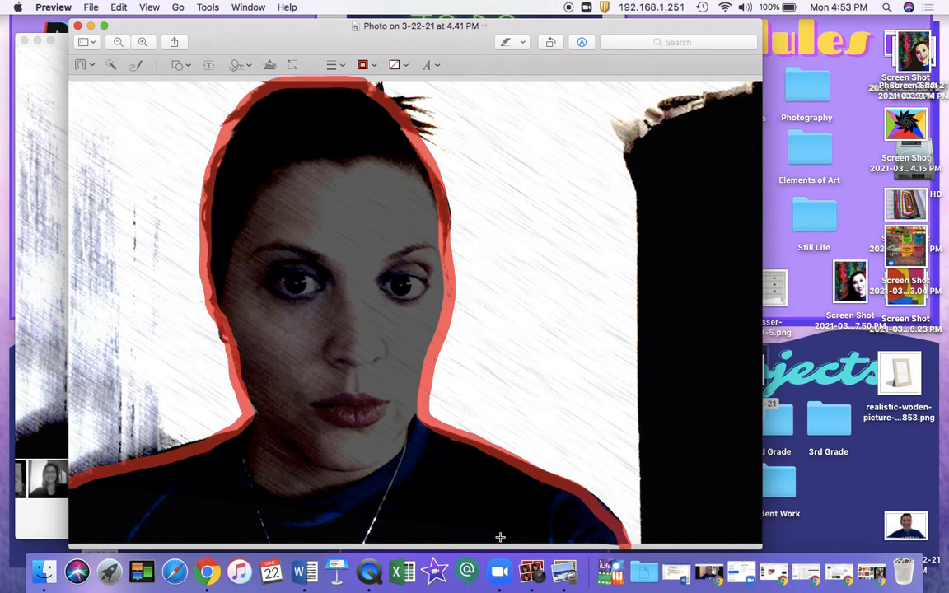
left_click_drag(500, 537, 498, 534)
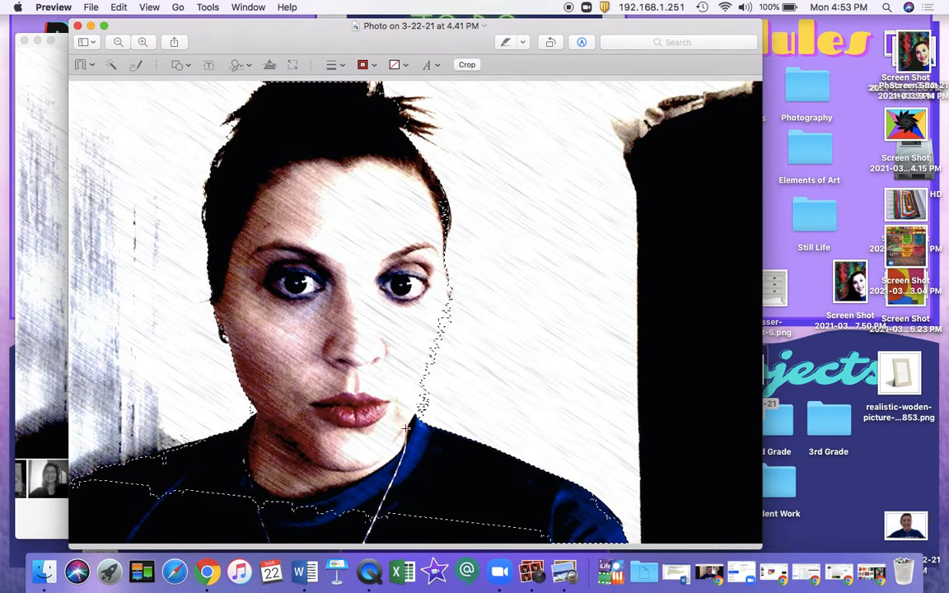
Step: Crop the photo to the lasso selection, converting it to PNG, and open Adjust Color for the cut-out portrait
left_click(208, 7)
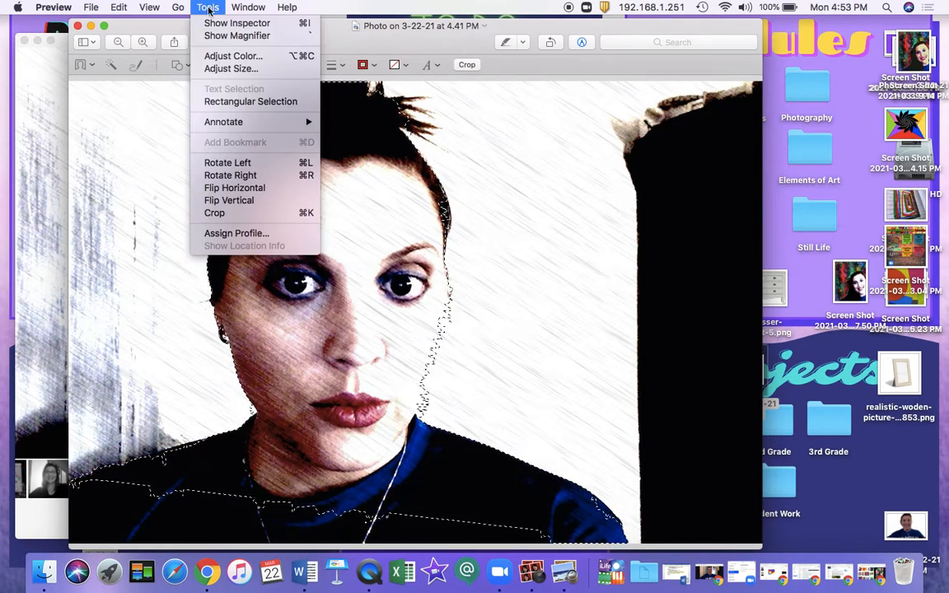
left_click(216, 212)
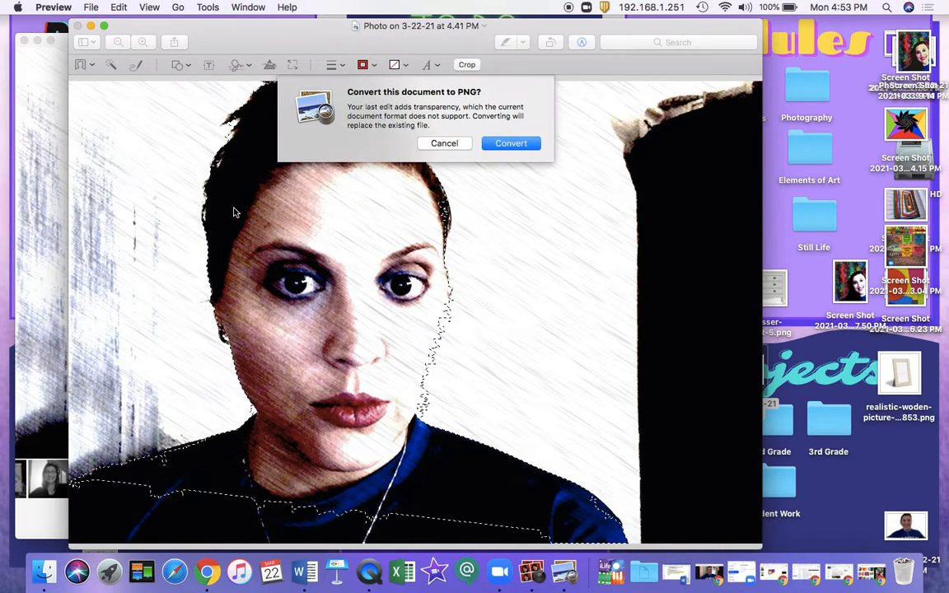
left_click(495, 143)
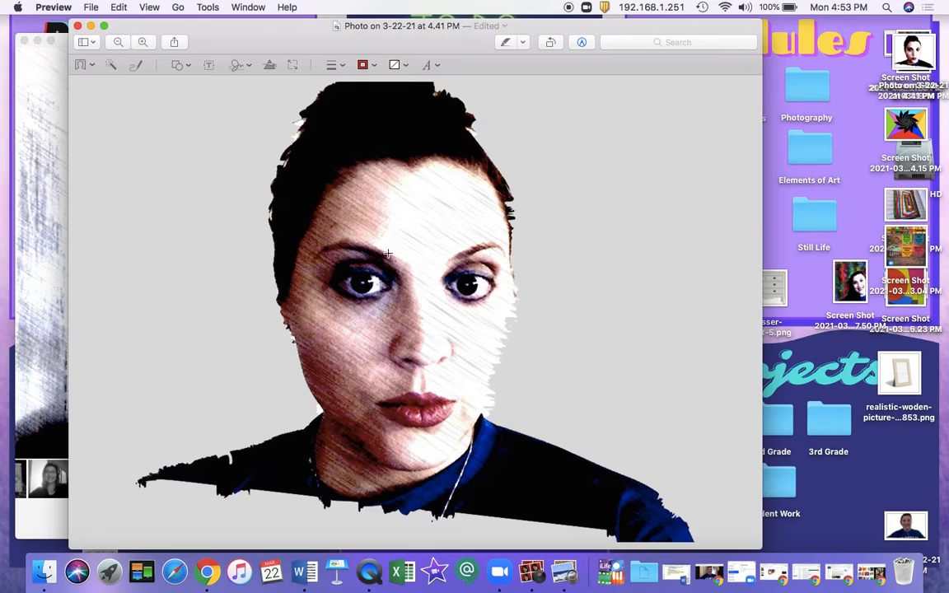
left_click(206, 7)
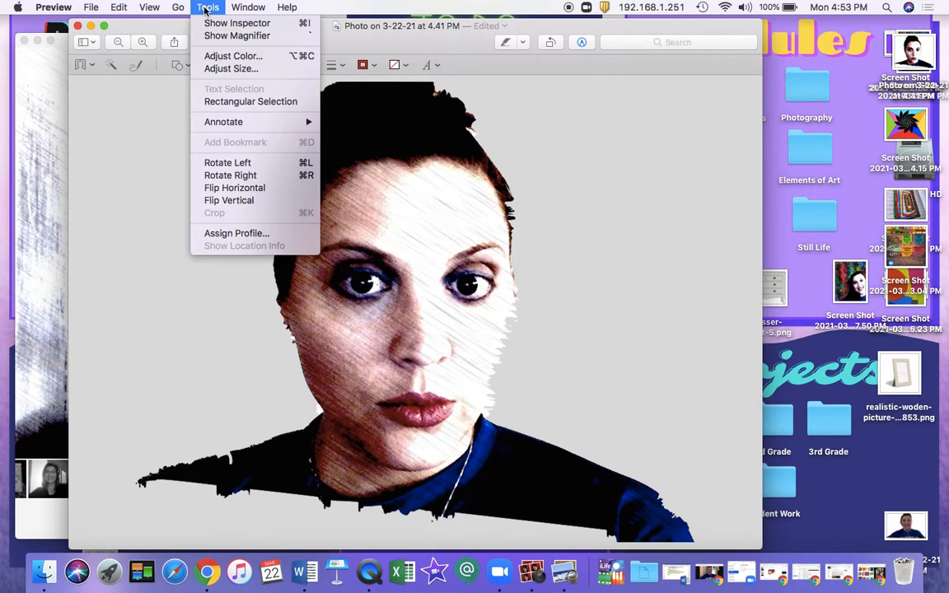
left_click(221, 56)
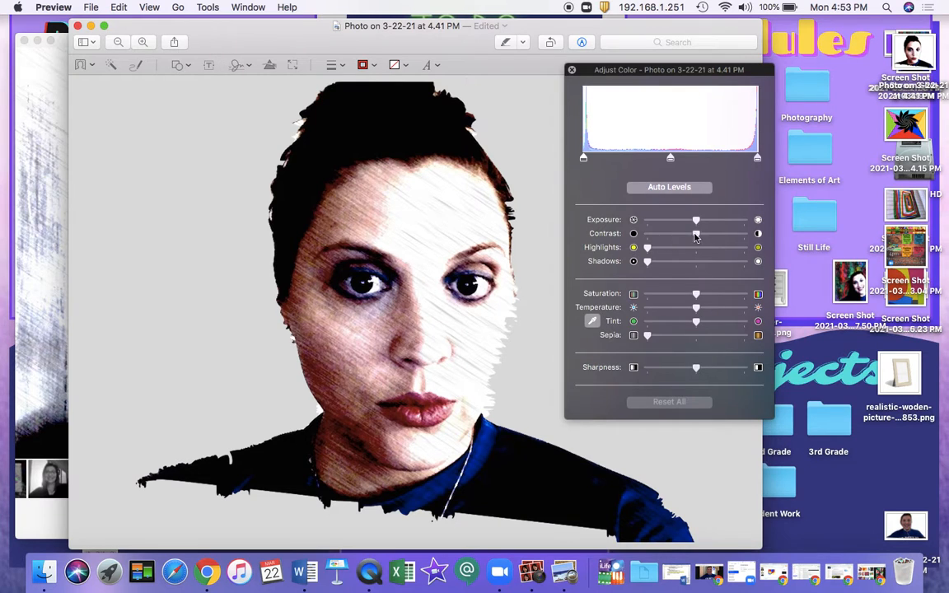
Step: Try maximum exposure, highlights and temperature with slightly higher contrast and altered saturation and sharpness, and reset all color adjustments
left_click_drag(697, 221, 747, 220)
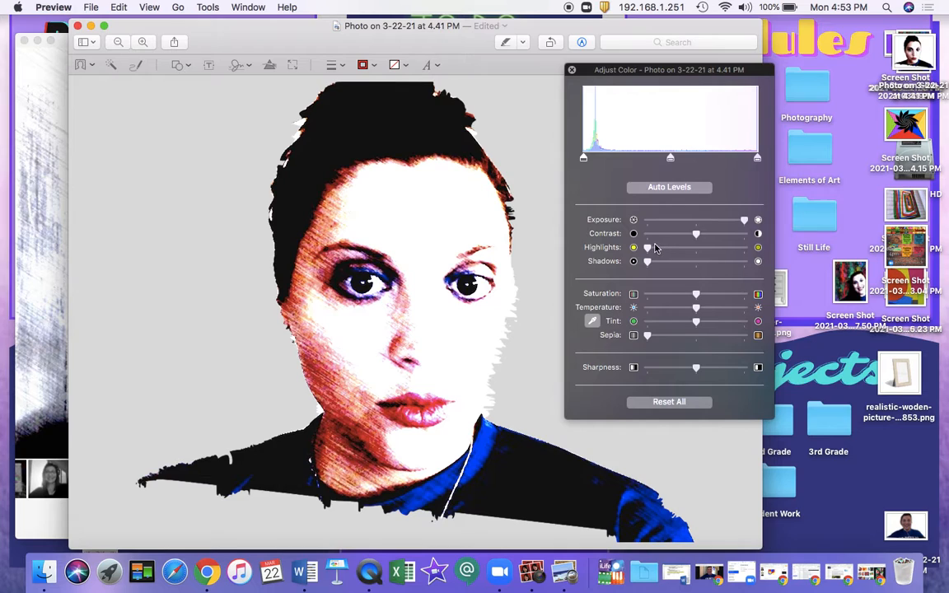
left_click_drag(648, 248, 763, 246)
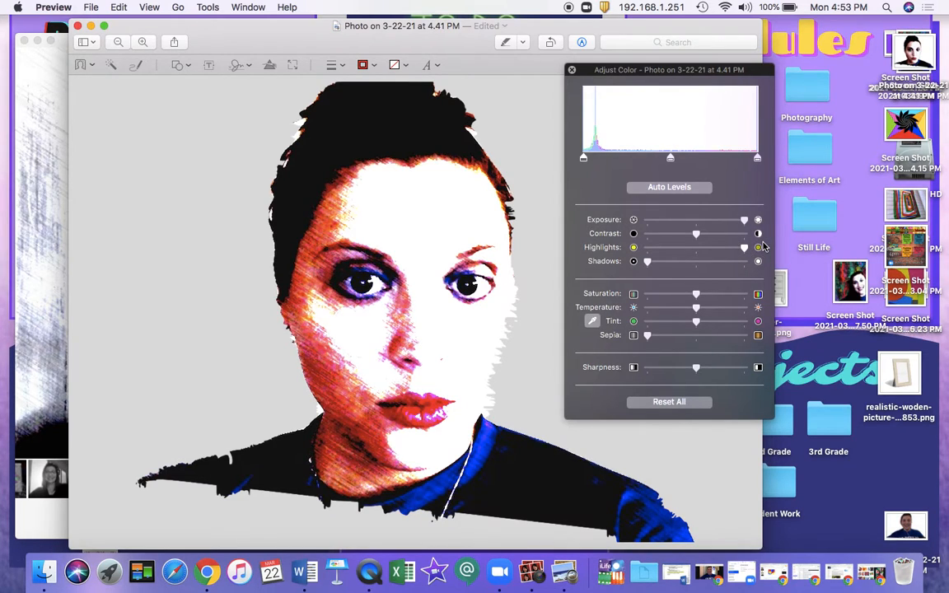
left_click_drag(699, 298, 752, 302)
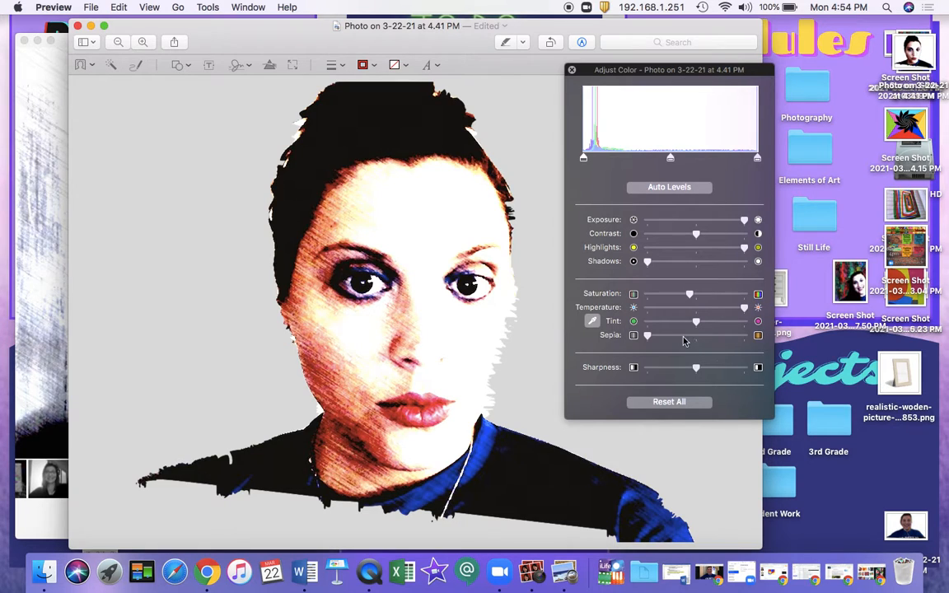
left_click_drag(697, 368, 766, 365)
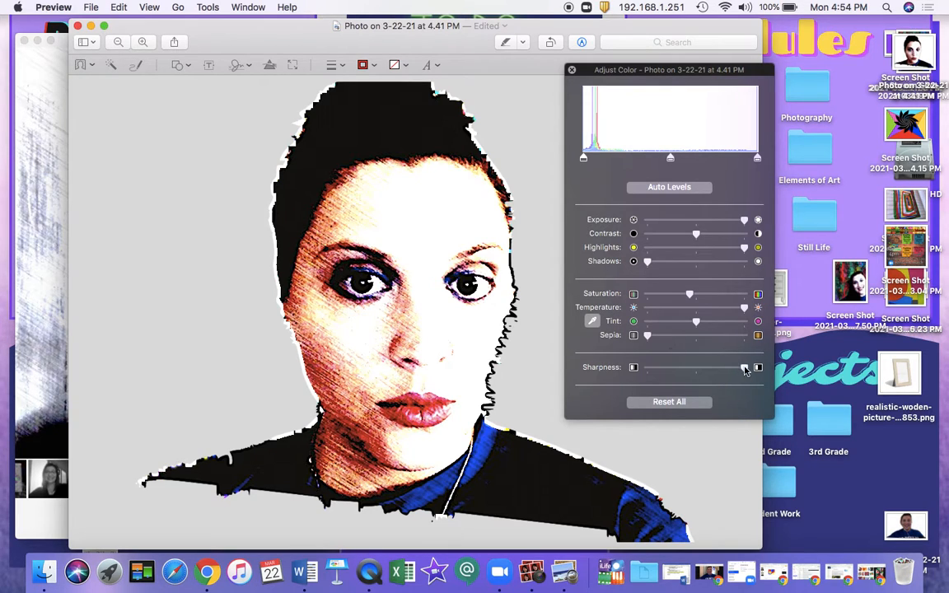
left_click_drag(744, 368, 692, 369)
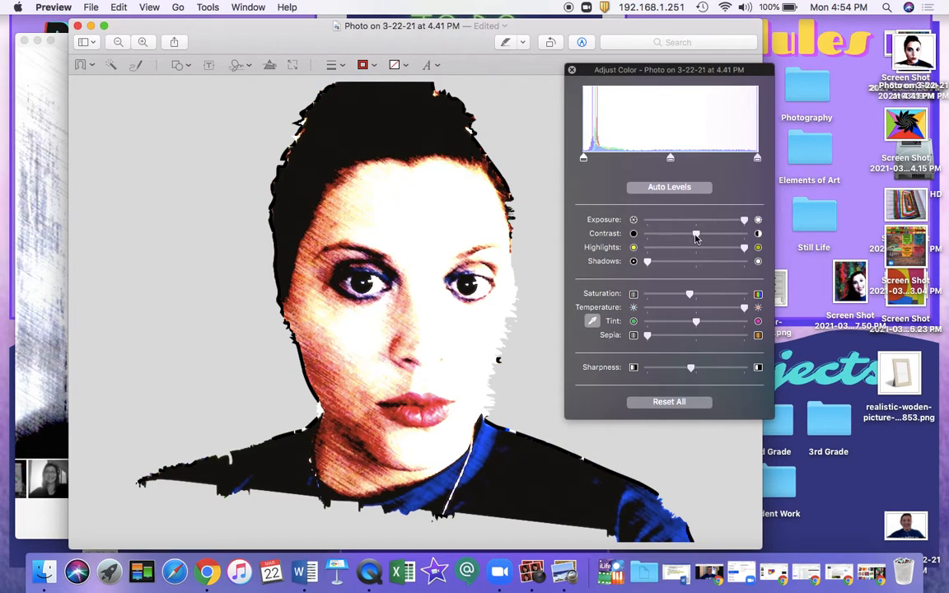
mouse_move(696, 234)
left_mouse_down()
mouse_move(743, 235)
mouse_move(670, 242)
mouse_move(703, 239)
left_mouse_up()
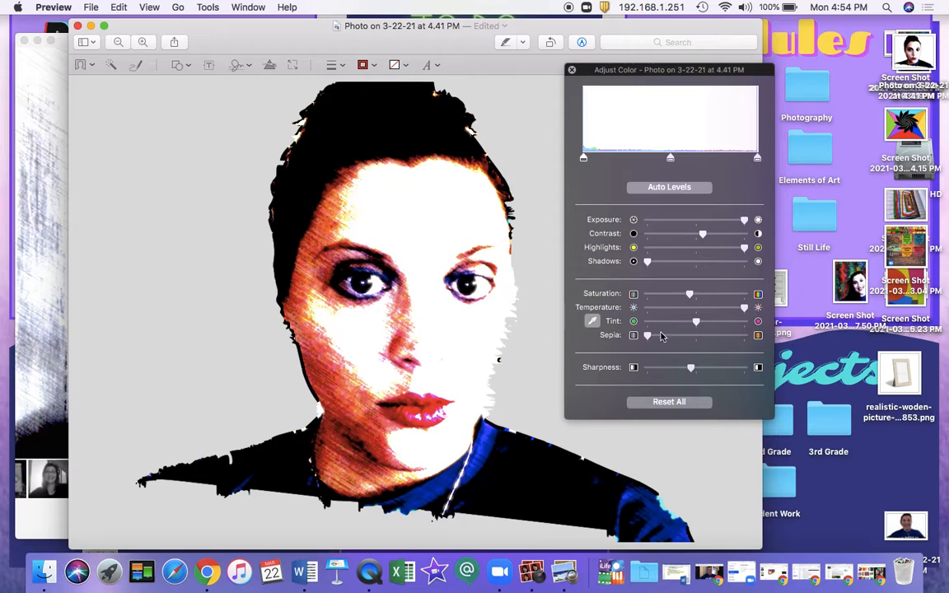
left_click(669, 402)
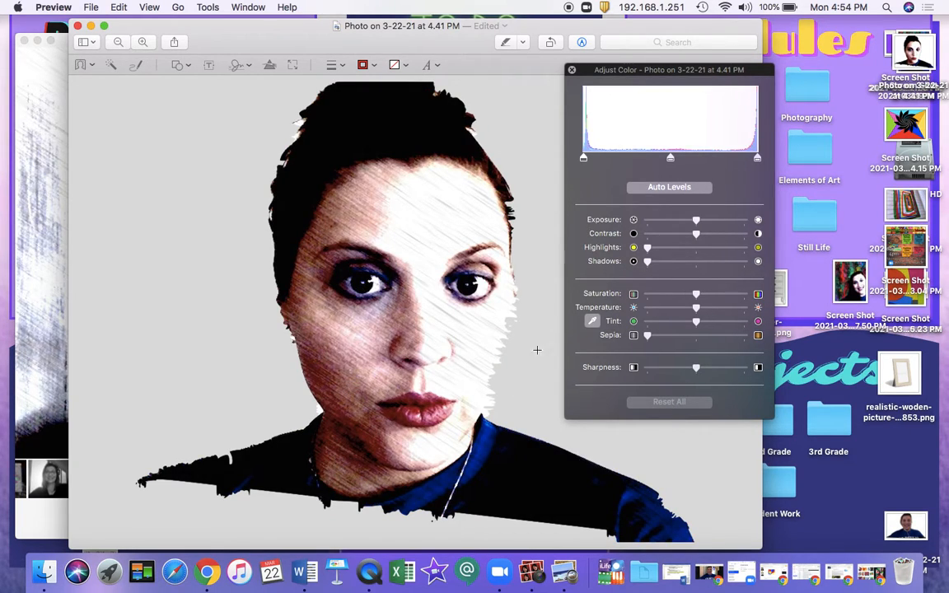
Step: Raise the portrait's saturation strongly and its exposure moderately, lower the temperature slightly, and close the color adjustments
left_click_drag(697, 295, 738, 294)
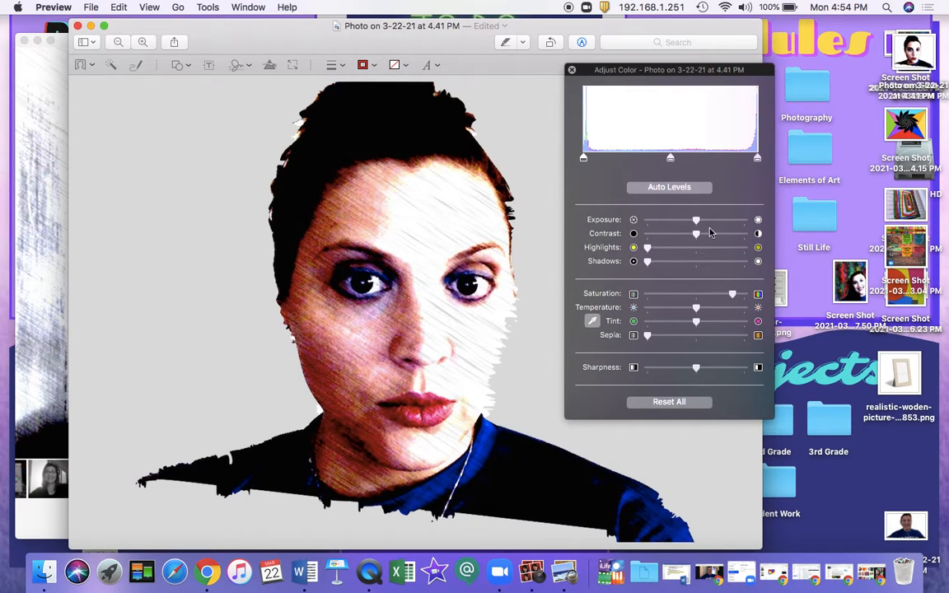
left_click_drag(698, 226, 724, 224)
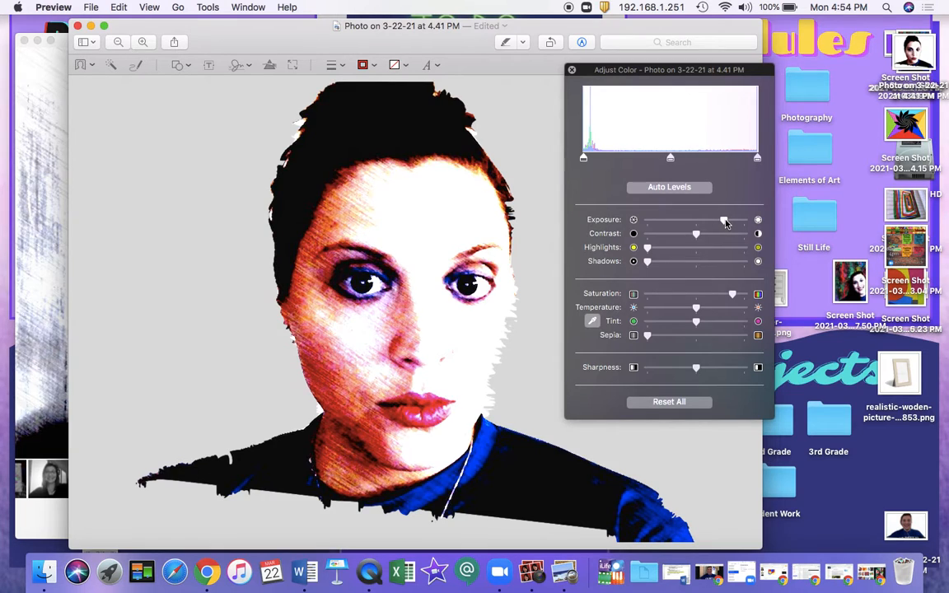
left_click_drag(726, 223, 727, 223)
left_click_drag(698, 312, 675, 311)
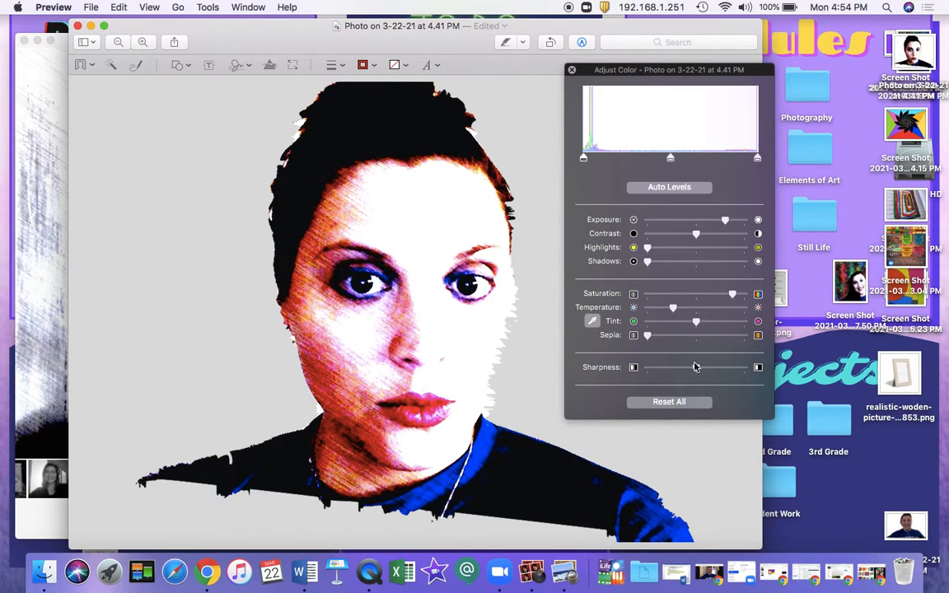
left_click(572, 70)
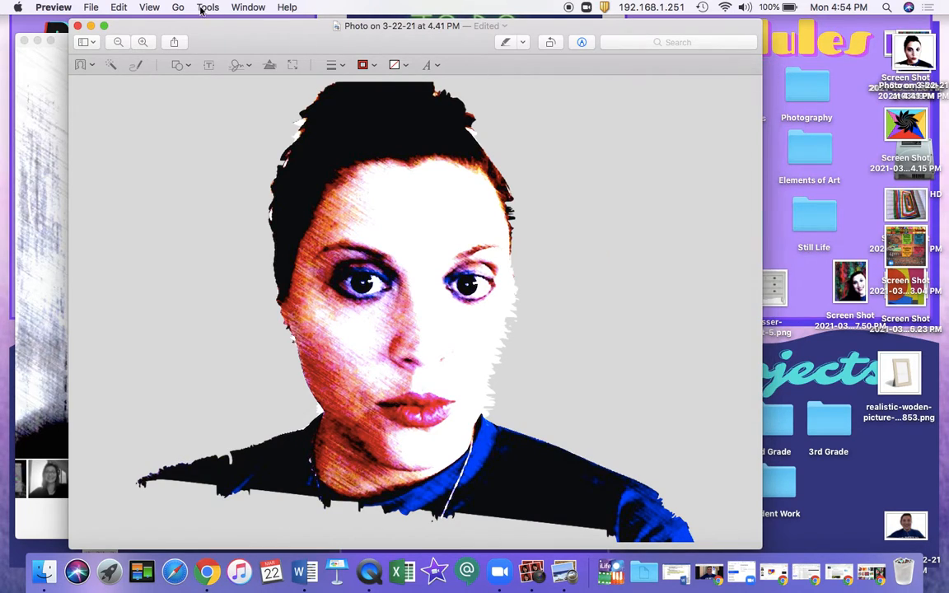
Step: Minimize the edited photo, switch to Chrome, and open sketchpad.app in its own browser window
left_click(92, 28)
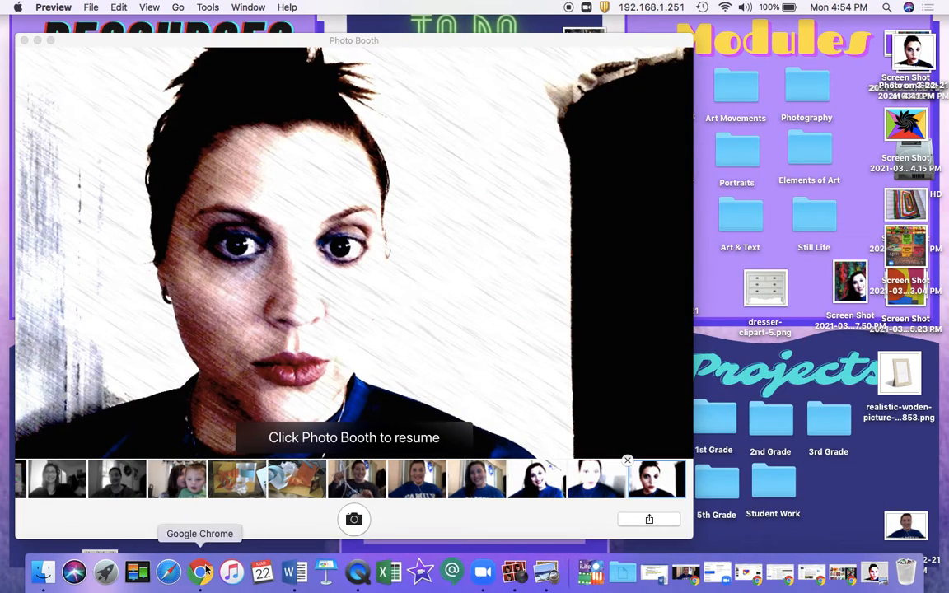
left_click(208, 571)
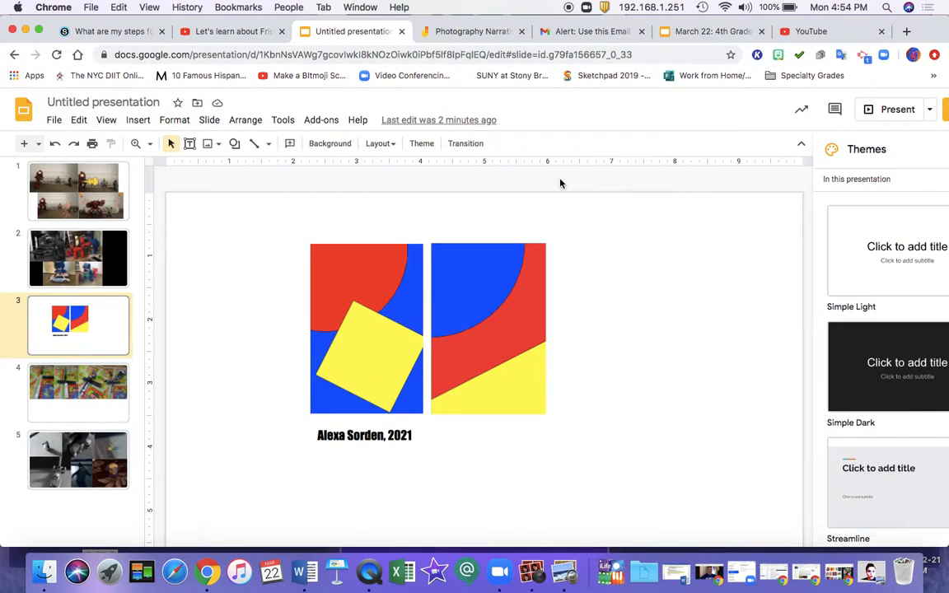
left_click(906, 31)
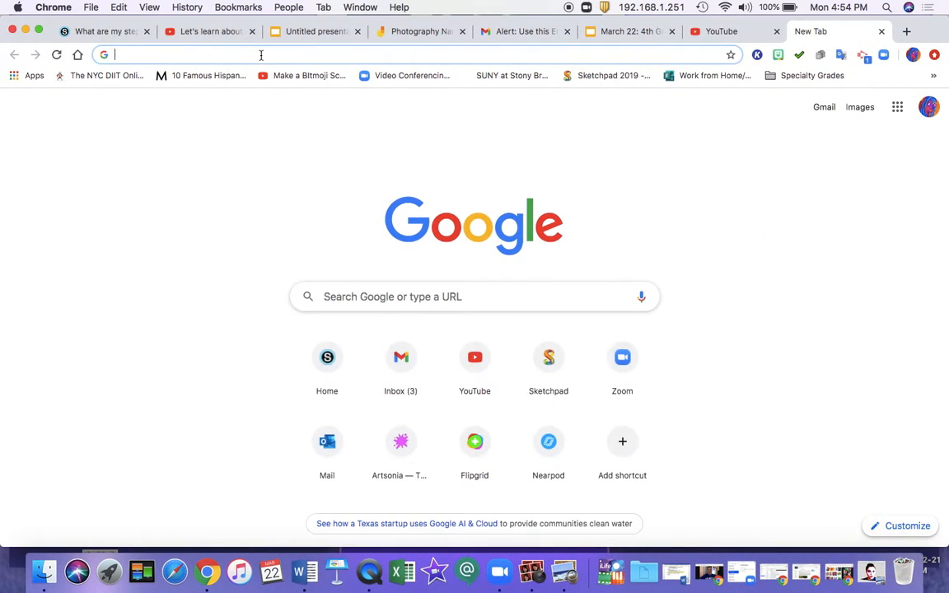
type("sk")
key("Return")
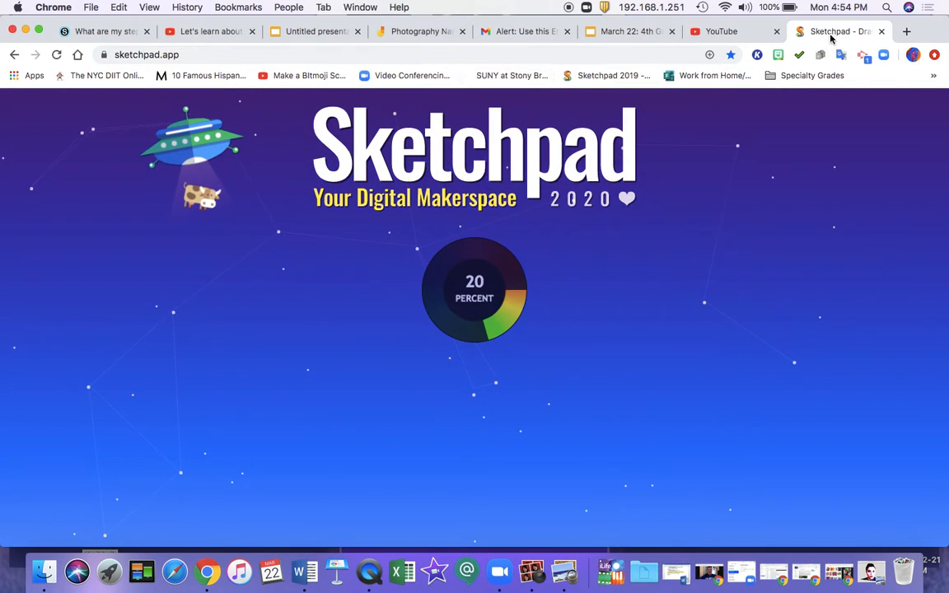
mouse_move(830, 37)
left_mouse_down()
mouse_move(826, 59)
mouse_move(94, 62)
left_mouse_up()
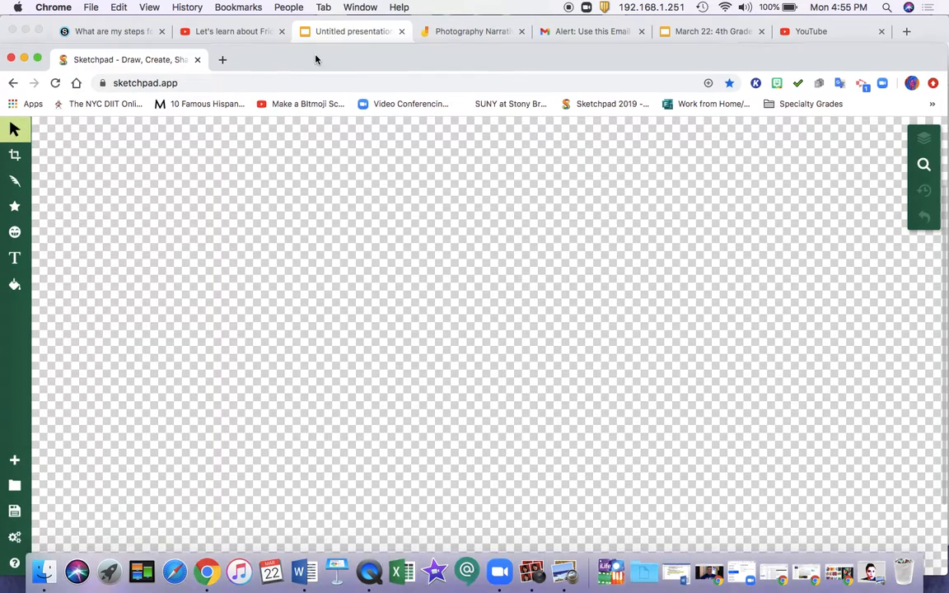
left_click_drag(304, 70, 316, 35)
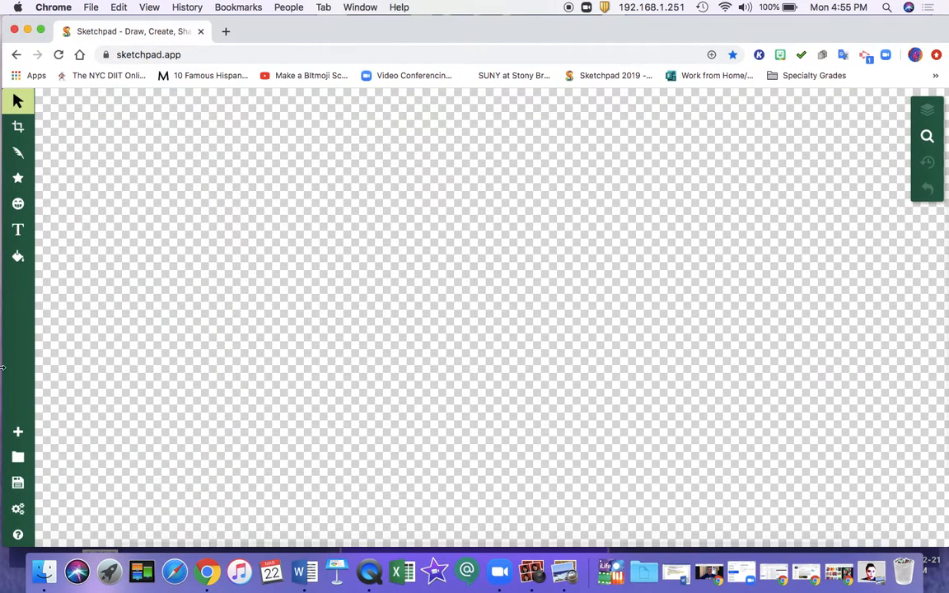
Step: Create a new Blank document at the 11 x 14 (Legal) size, 1056 by 1344 px
left_click(18, 432)
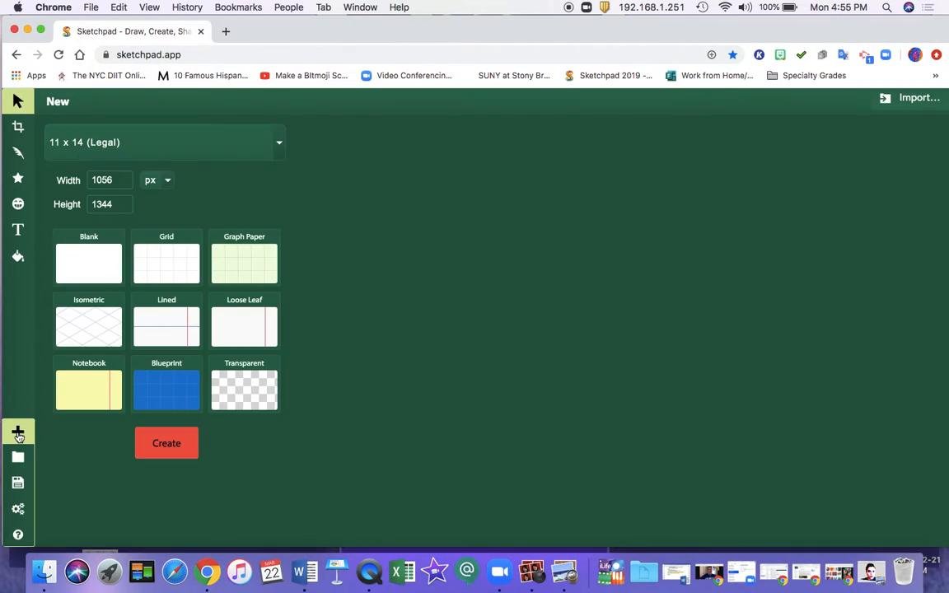
left_click(97, 264)
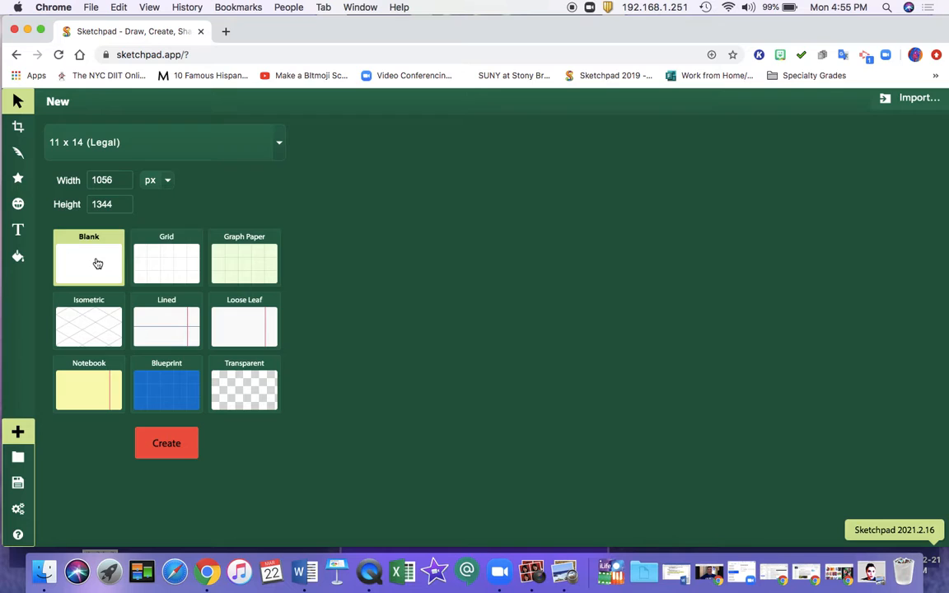
left_click(147, 441)
Step: Load the Desktop picture "Photo on 3-22-21 at 4.41 PM" into the blank page as your own clipart image
left_click(926, 136)
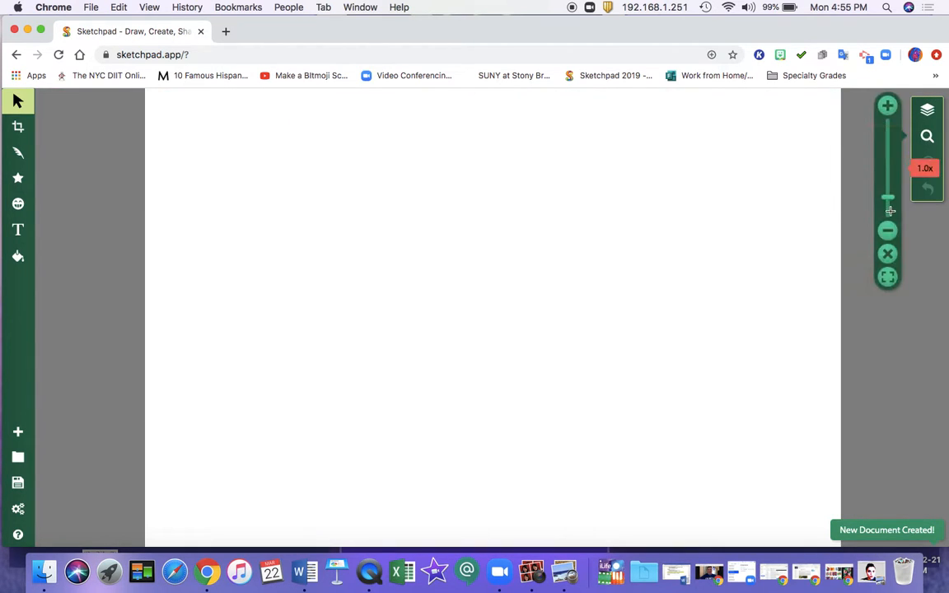
left_click(888, 233)
left_click(887, 233)
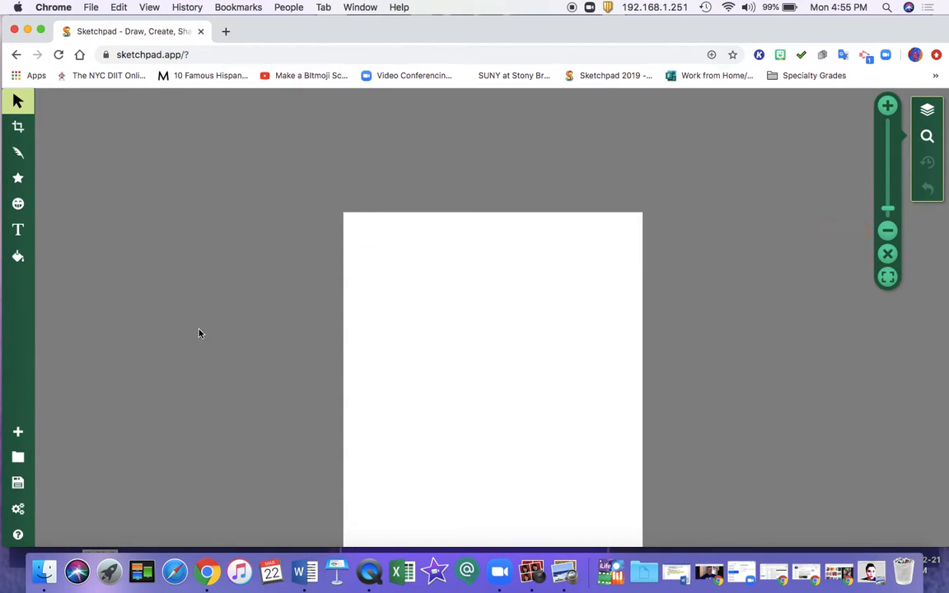
left_click(18, 204)
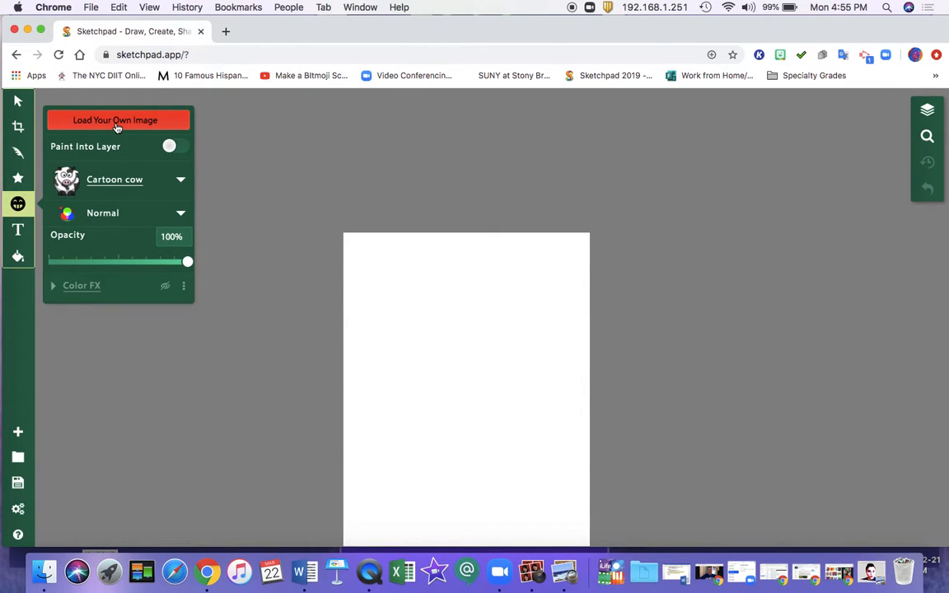
left_click(117, 123)
scroll(486, 255, "down", 5)
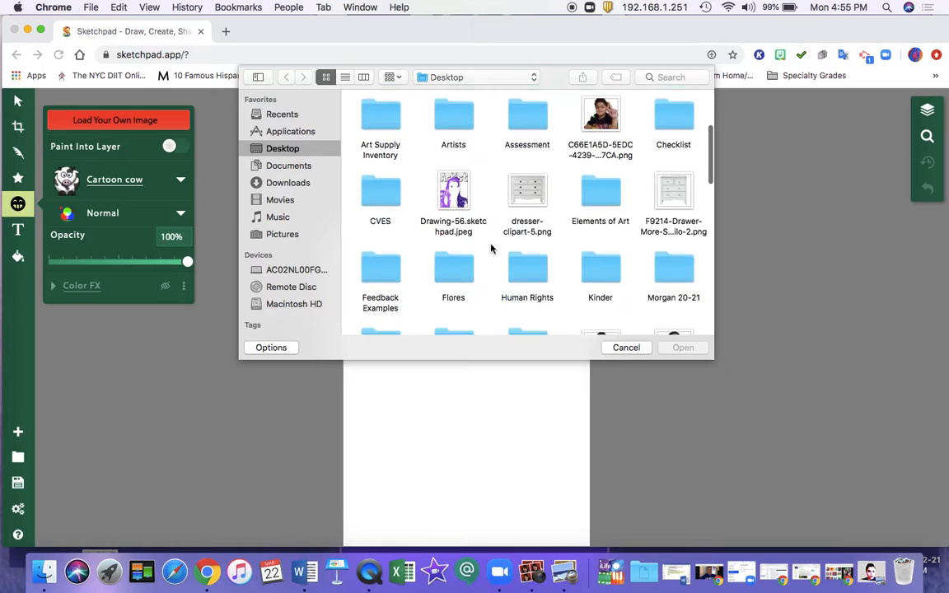
scroll(491, 248, "down", 5)
left_click(464, 239)
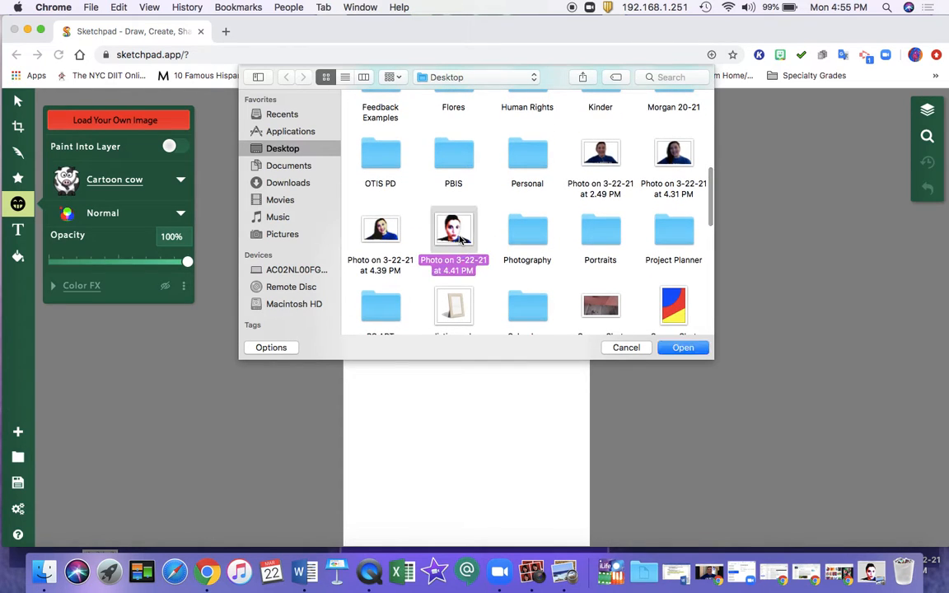
left_click(674, 346)
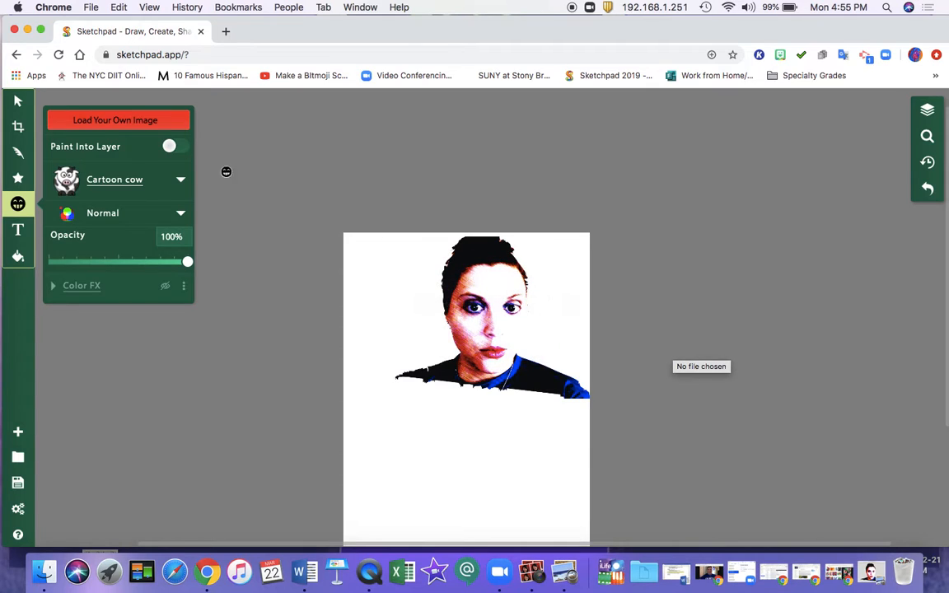
Step: Move the portrait to the page's upper-left corner and enlarge it proportionally until it extends past the page's right edge
left_click(18, 101)
left_click_drag(417, 295, 403, 285)
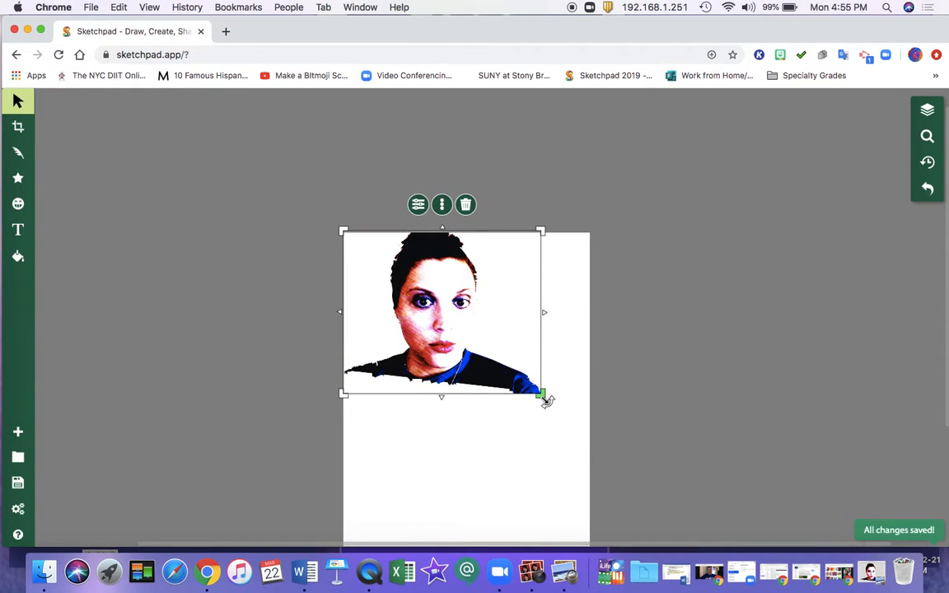
left_click_drag(545, 400, 633, 487)
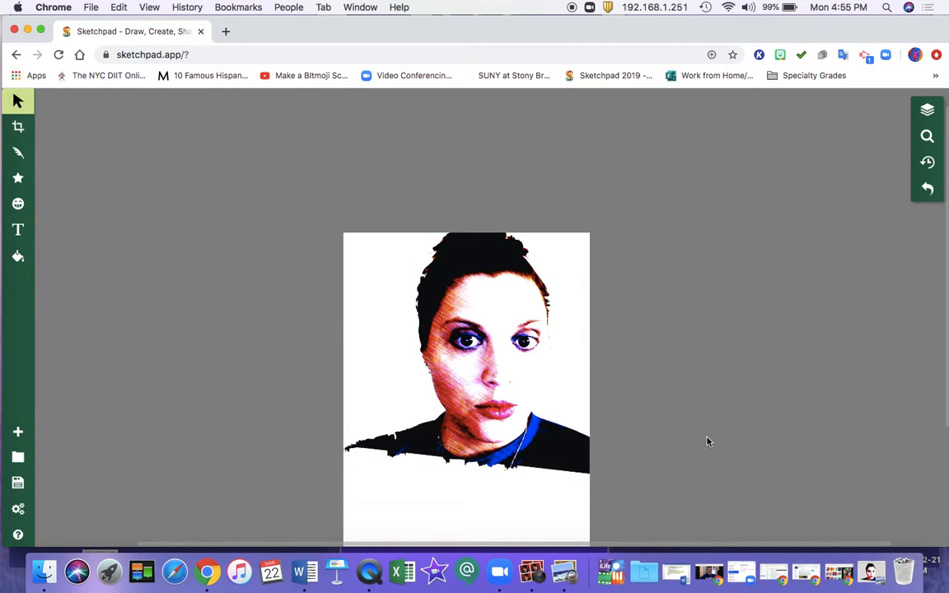
Step: Examine the whole page with the enlarged portrait at different zoom levels, ending with the full page in view
mouse_move(879, 187)
left_click(887, 231)
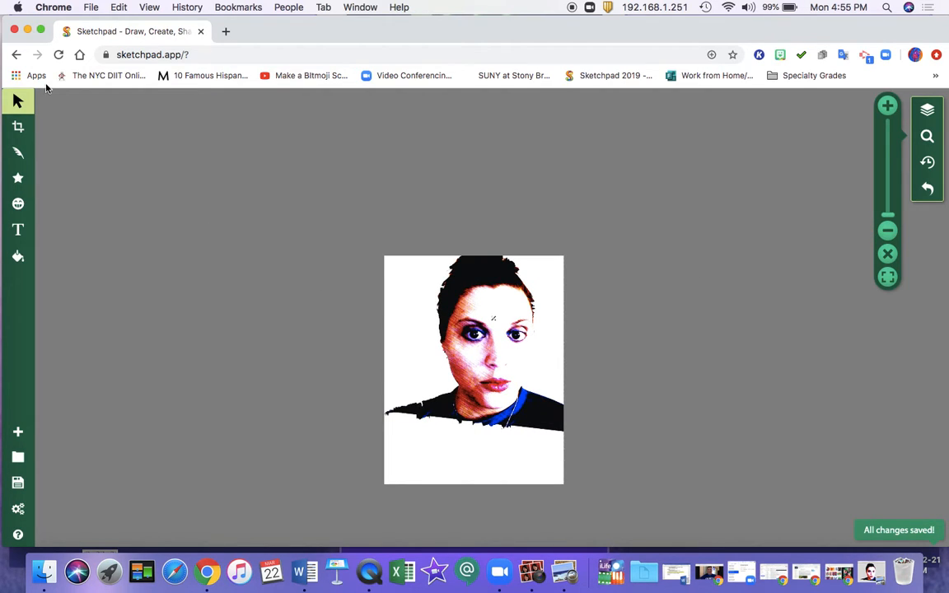
left_click(18, 101)
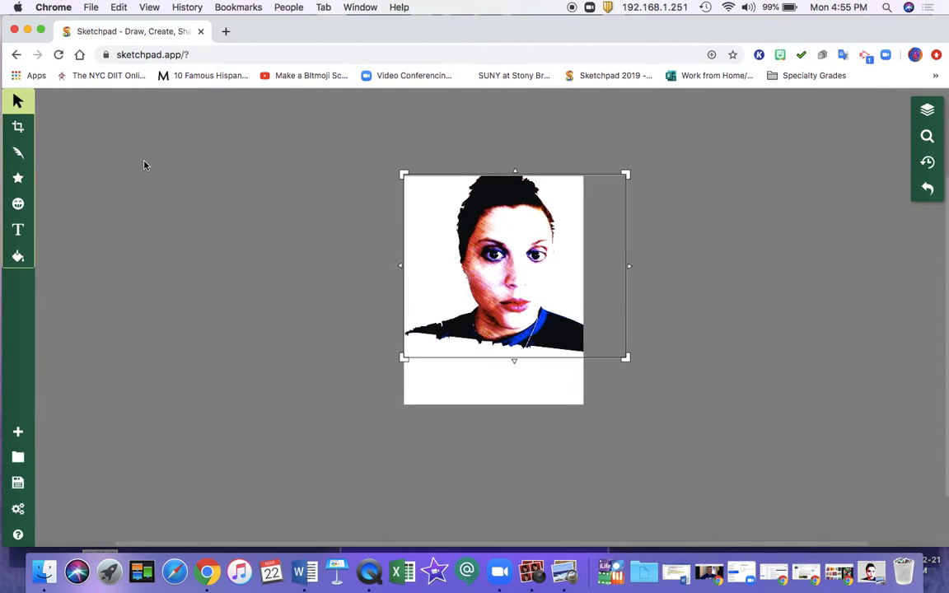
left_click(927, 137)
left_click_drag(889, 219, 889, 213)
scroll(725, 243, "up", 3)
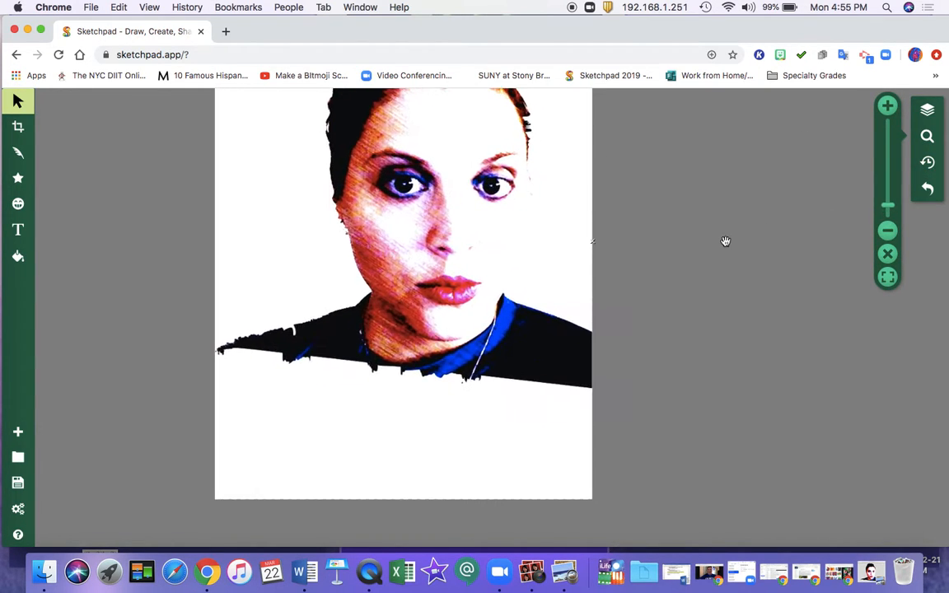
scroll(725, 243, "down", 5)
scroll(726, 242, "up", 1)
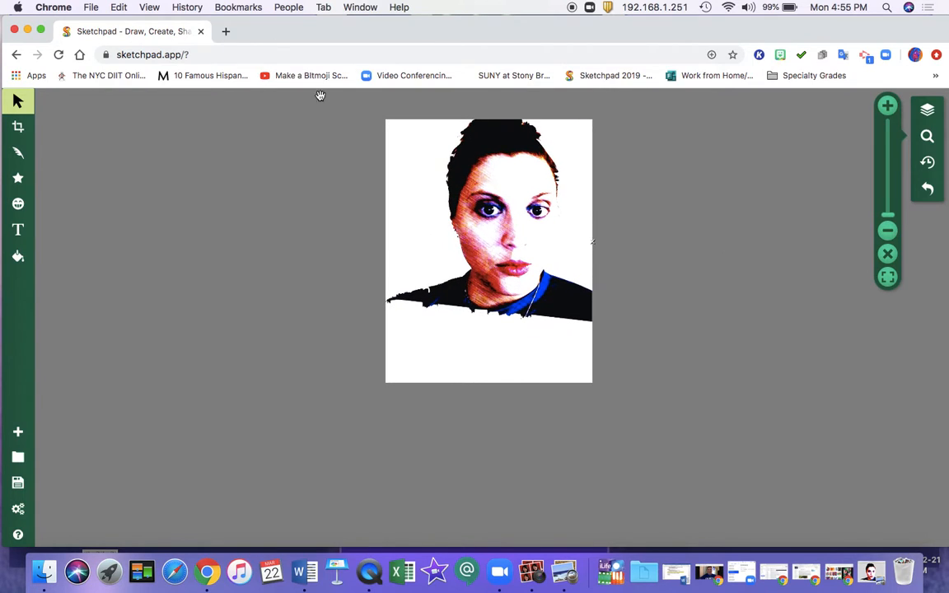
Step: Search Google for "paint background" in a new browser tab and show the image results
left_click(225, 32)
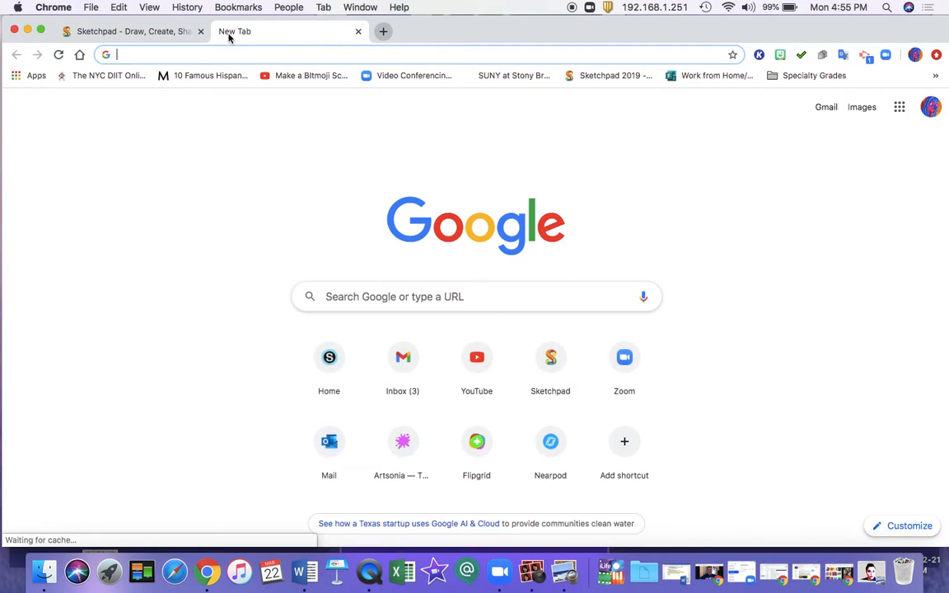
type("paint ")
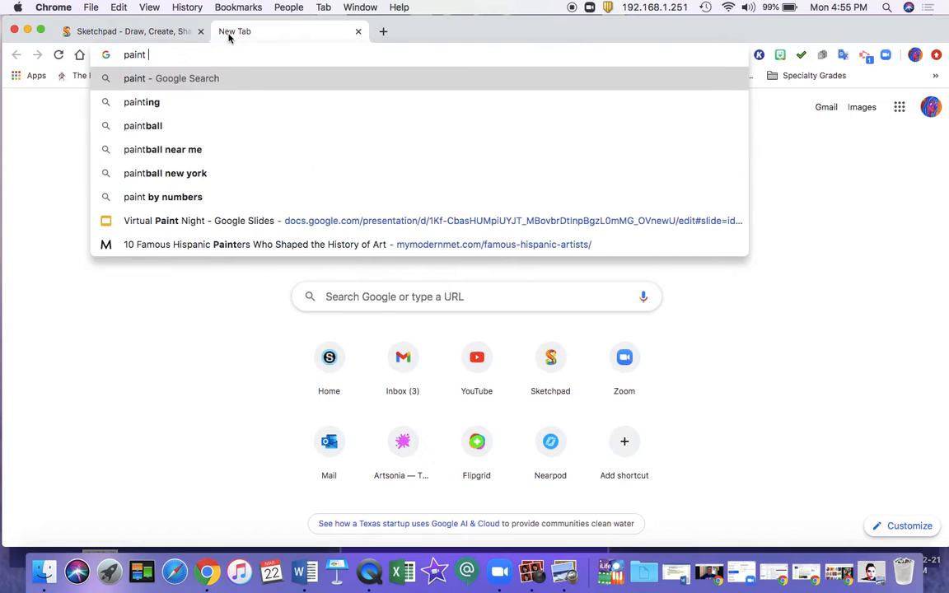
type("background")
key("Return")
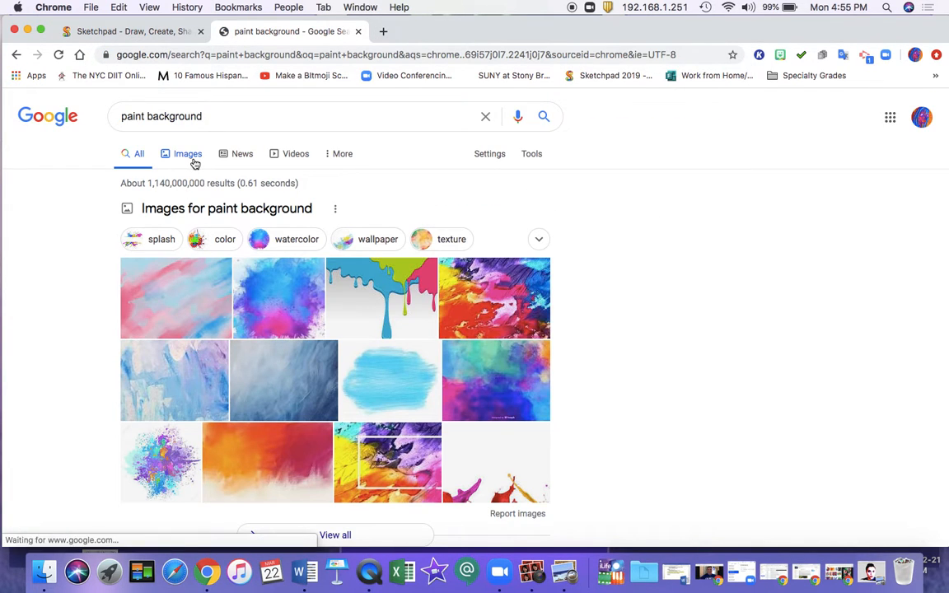
left_click(414, 292)
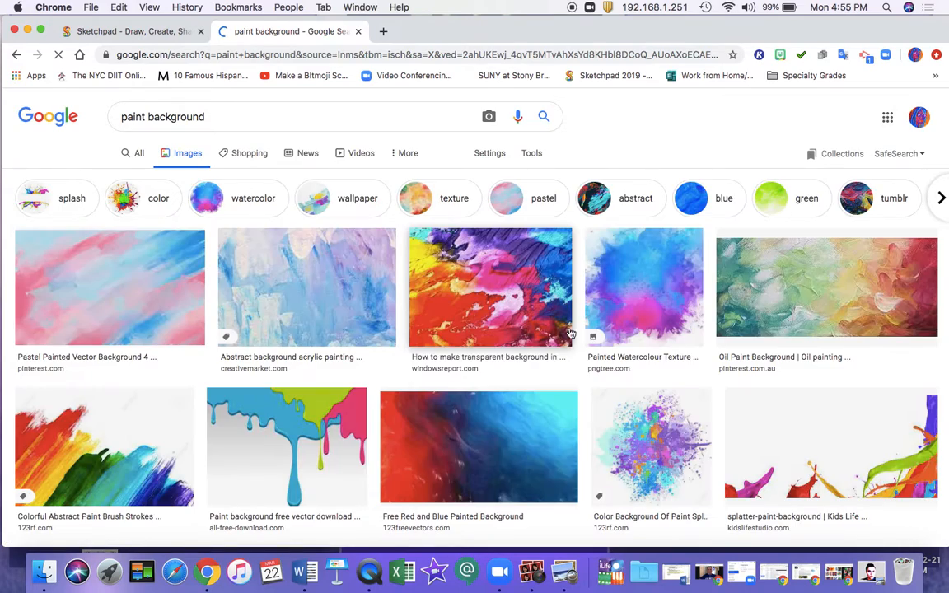
Step: Look through the paint background image results for a picture that suits the portrait
scroll(601, 329, "down", 7)
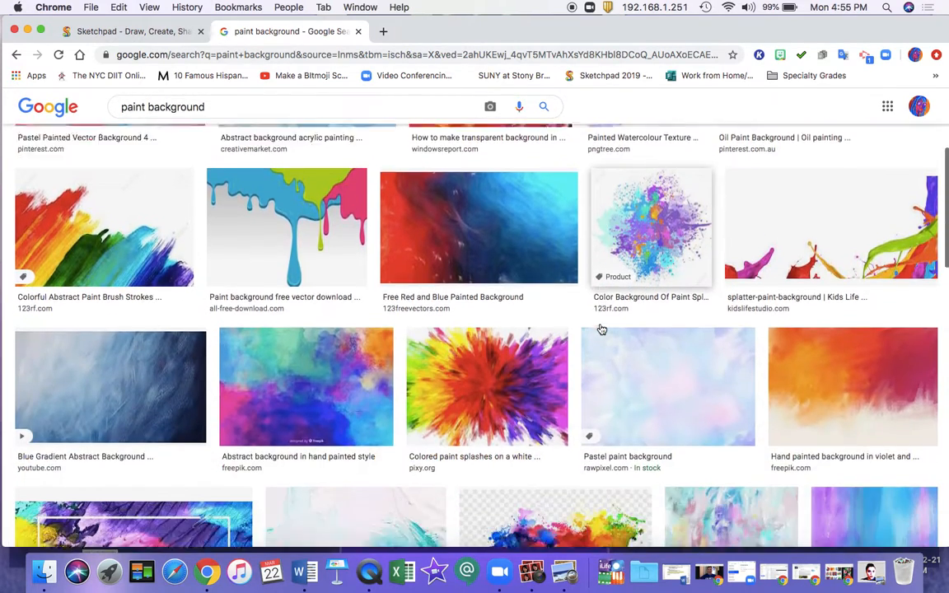
scroll(601, 329, "down", 8)
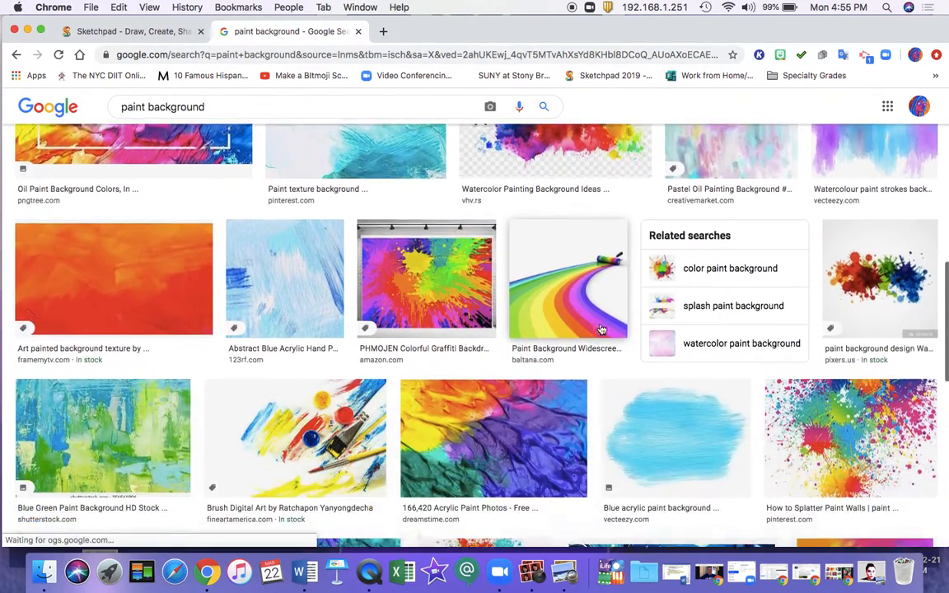
scroll(601, 328, "down", 8)
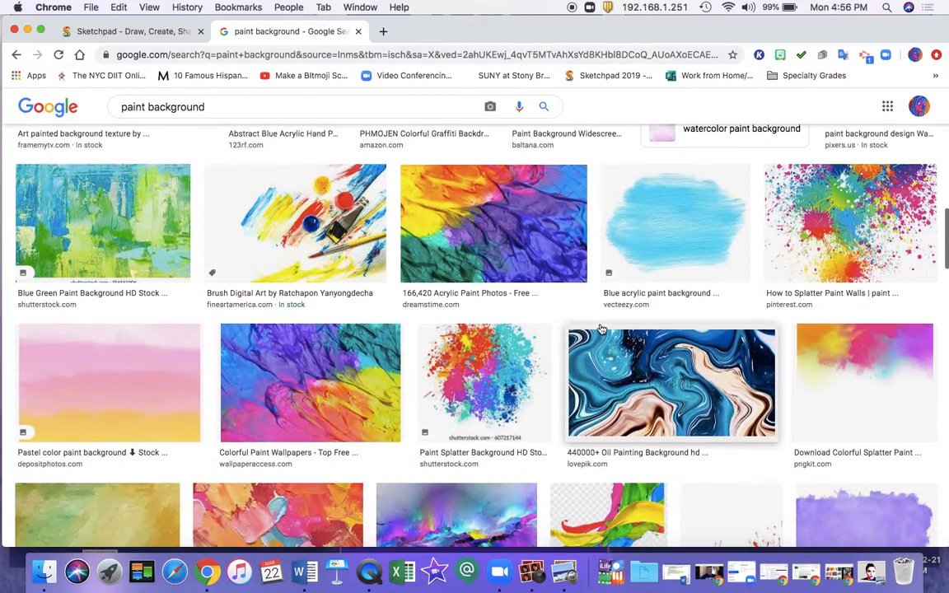
scroll(602, 327, "down", 10)
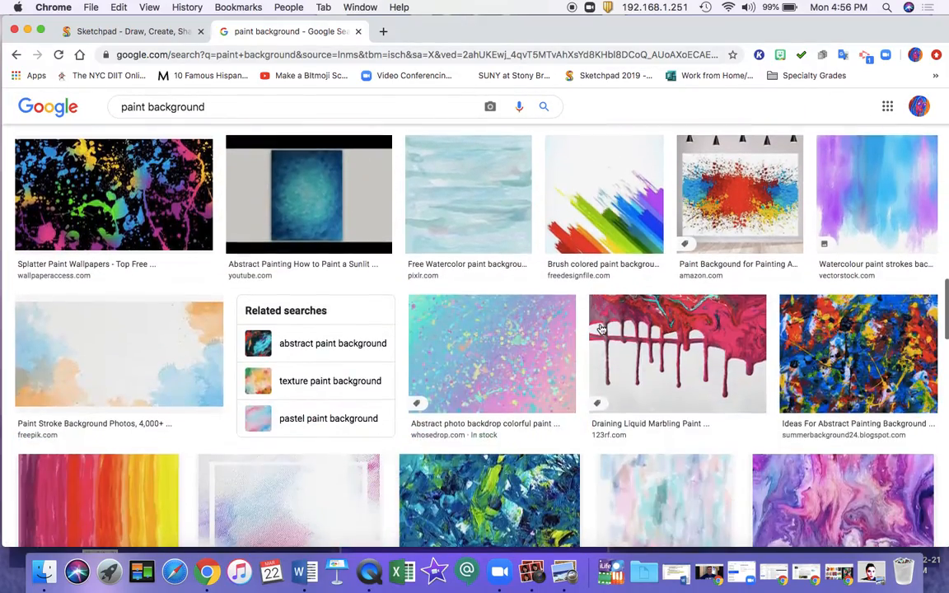
scroll(601, 328, "down", 12)
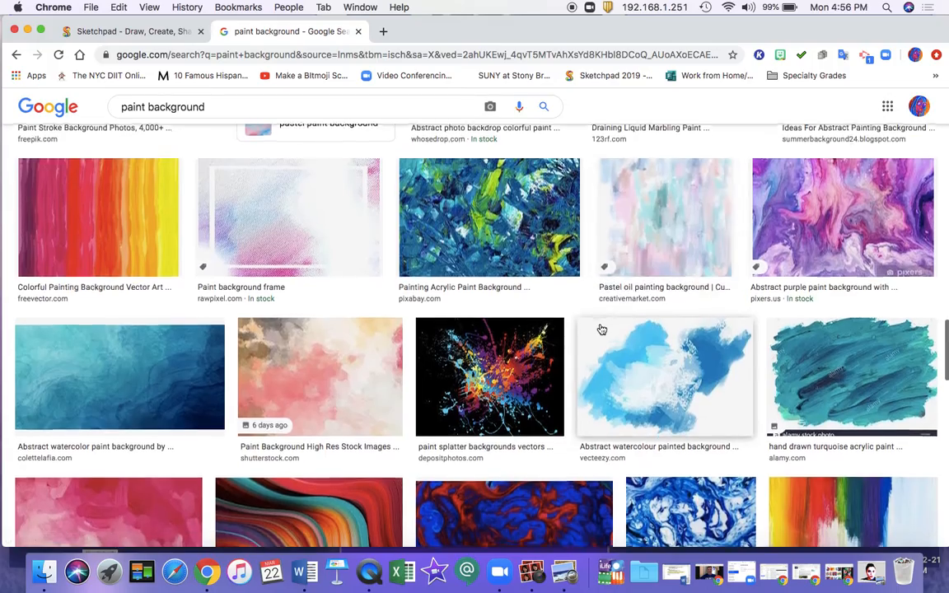
scroll(601, 329, "down", 12)
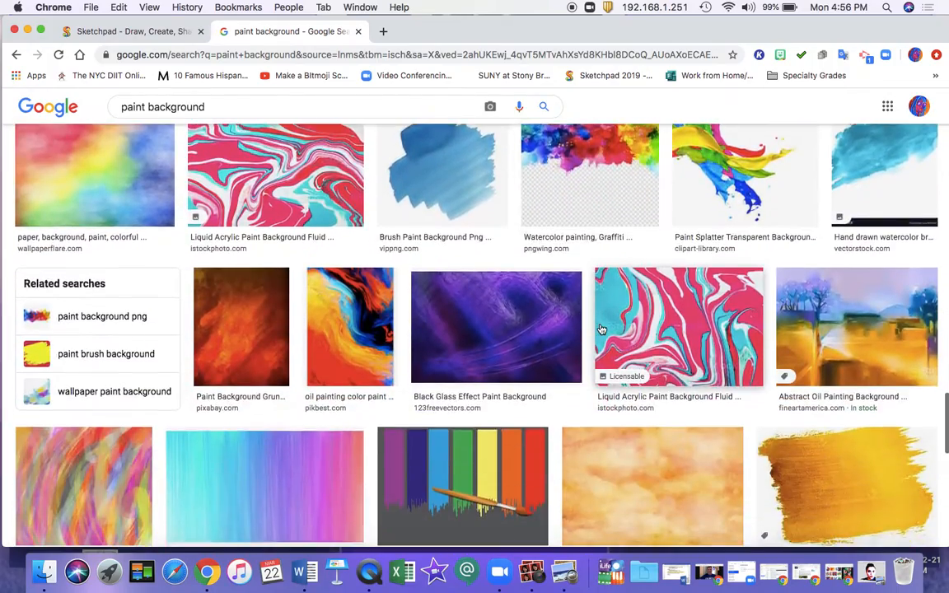
scroll(601, 329, "down", 8)
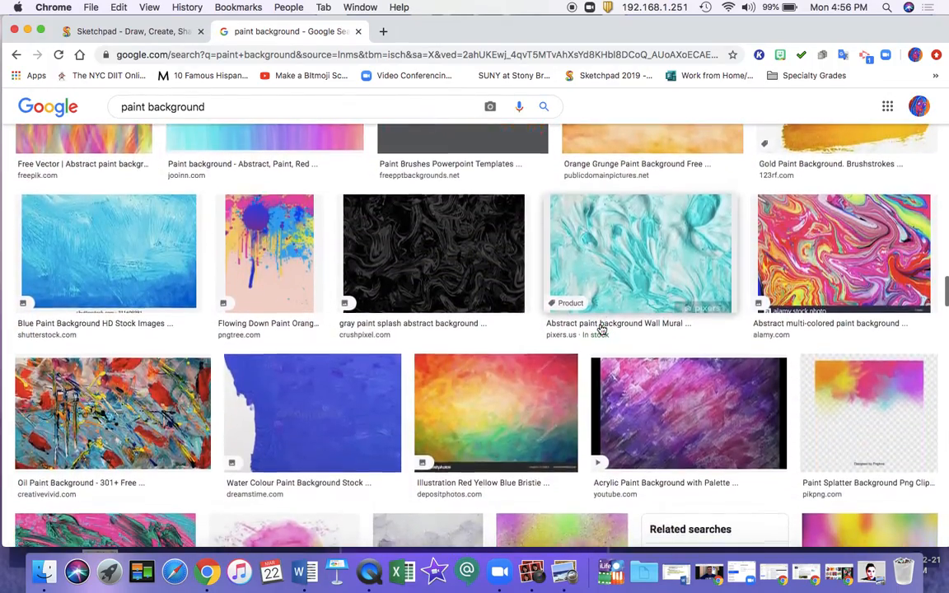
scroll(601, 329, "down", 10)
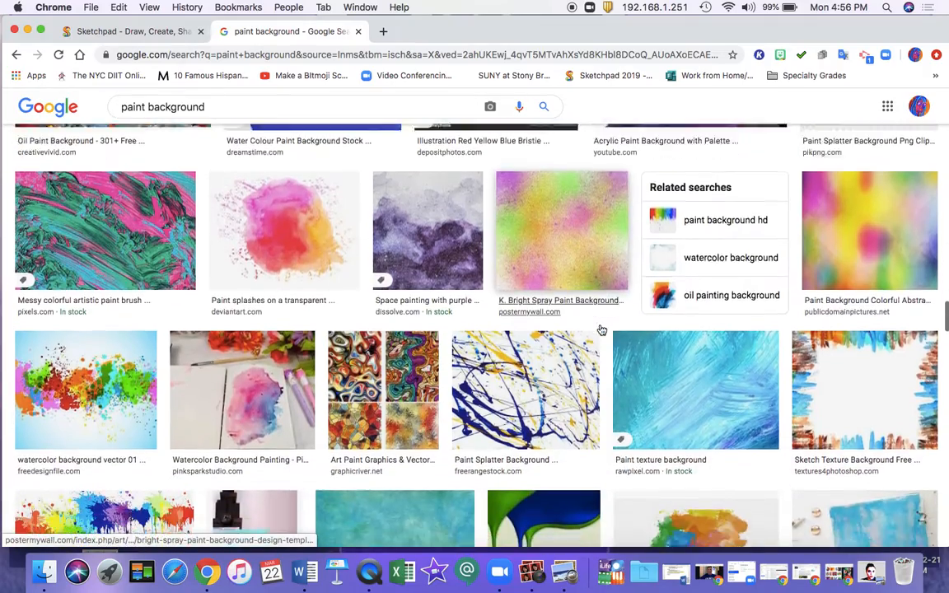
scroll(601, 330, "up", 20)
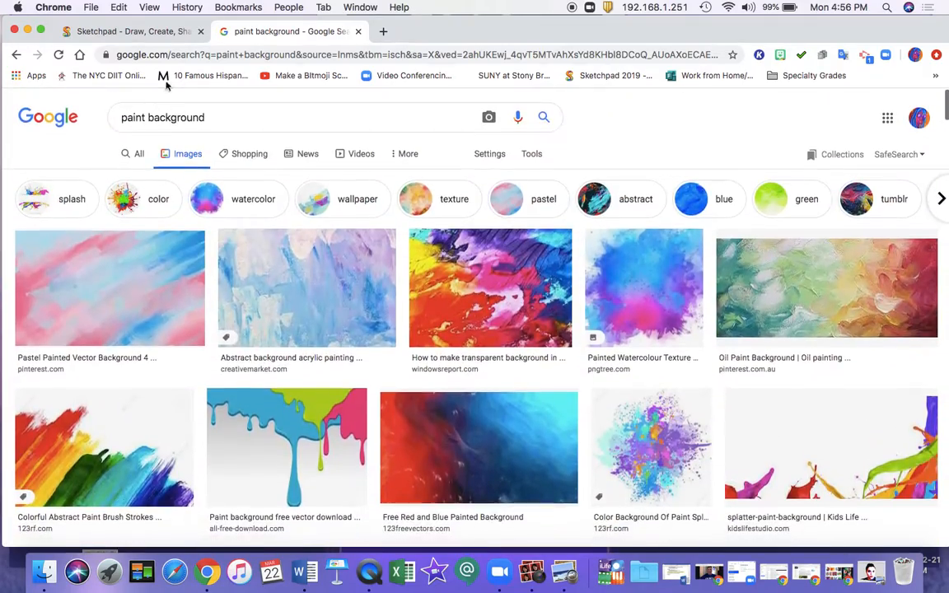
Step: Refine the image search to "purple paint background"
left_click(120, 117)
type("pu")
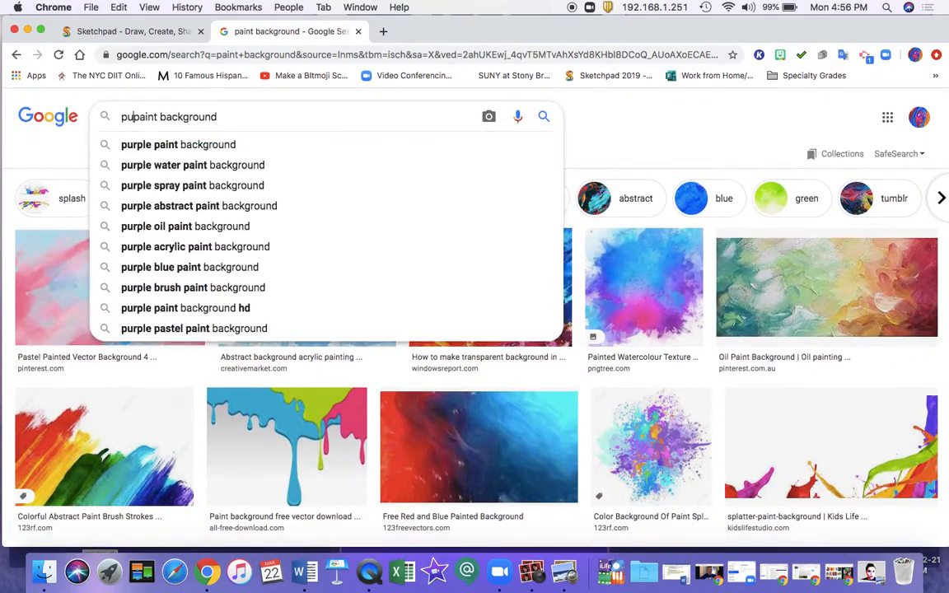
type("rple")
key("Return")
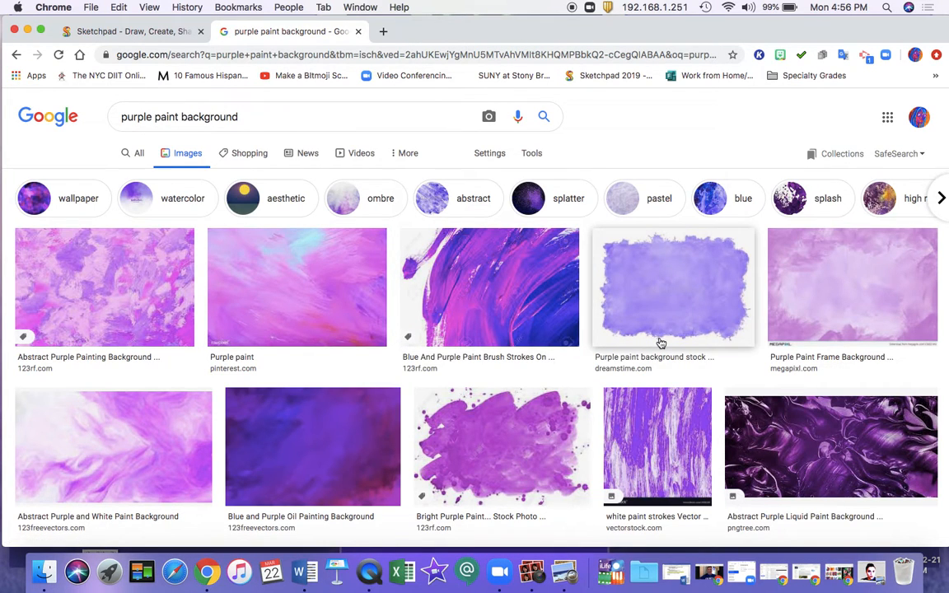
Step: Find the dark purple grunge paint image from needpix.com in the results and copy its enlarged preview
scroll(661, 343, "down", 10)
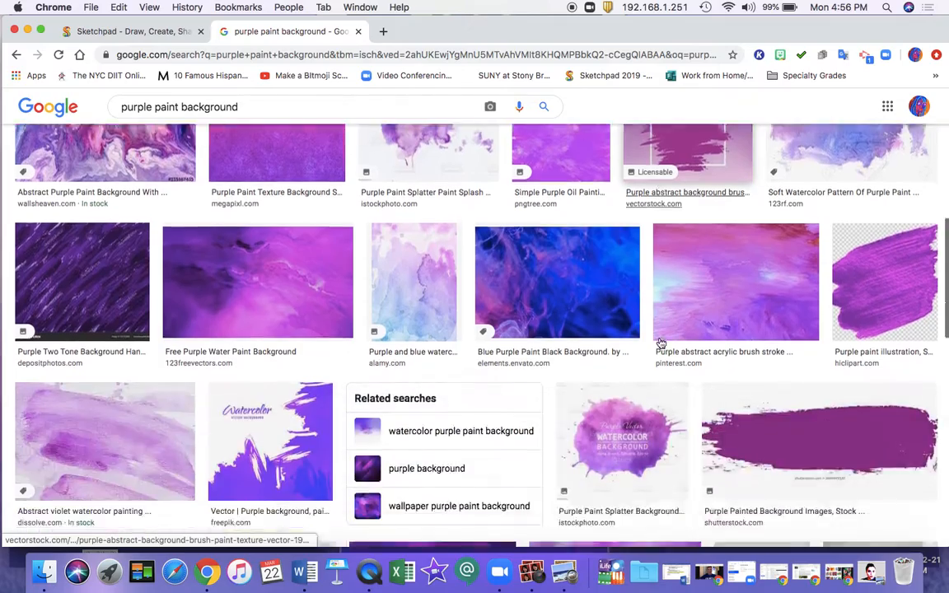
scroll(660, 343, "down", 12)
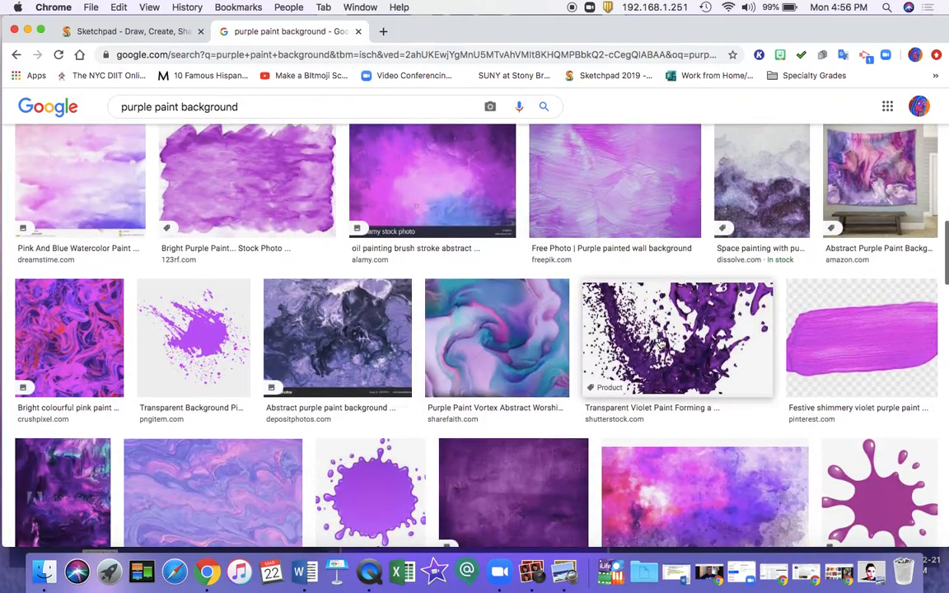
scroll(661, 343, "down", 8)
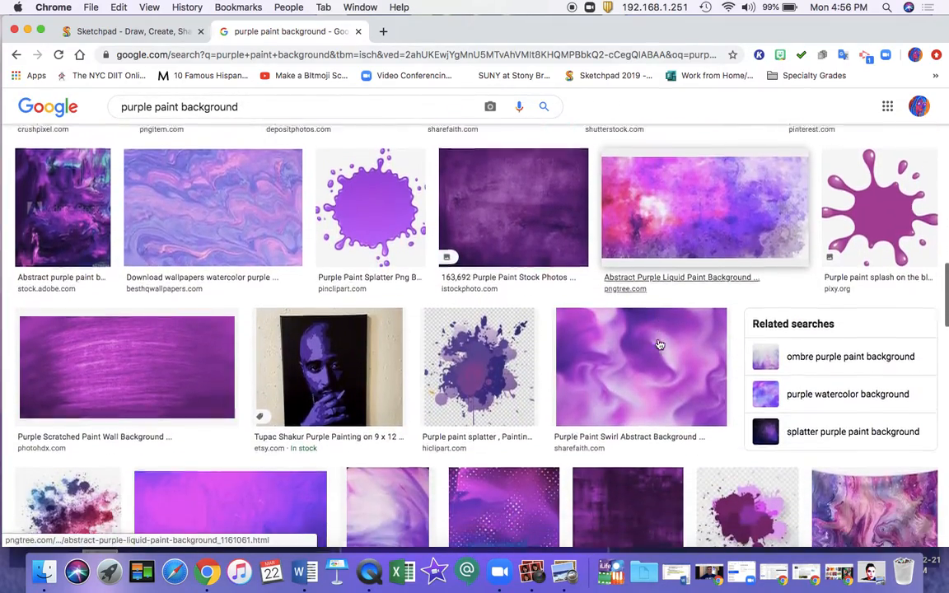
scroll(660, 343, "down", 5)
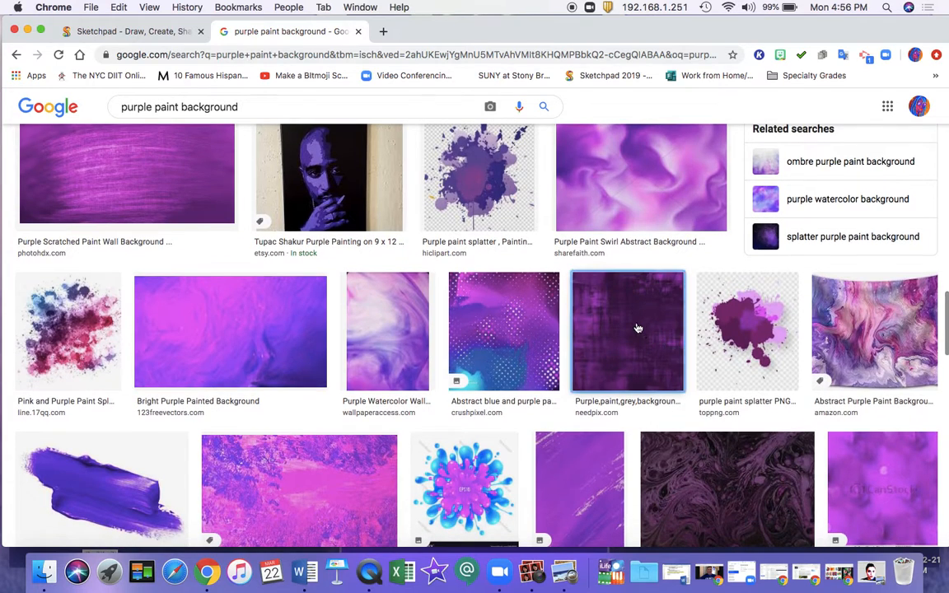
left_click(637, 328)
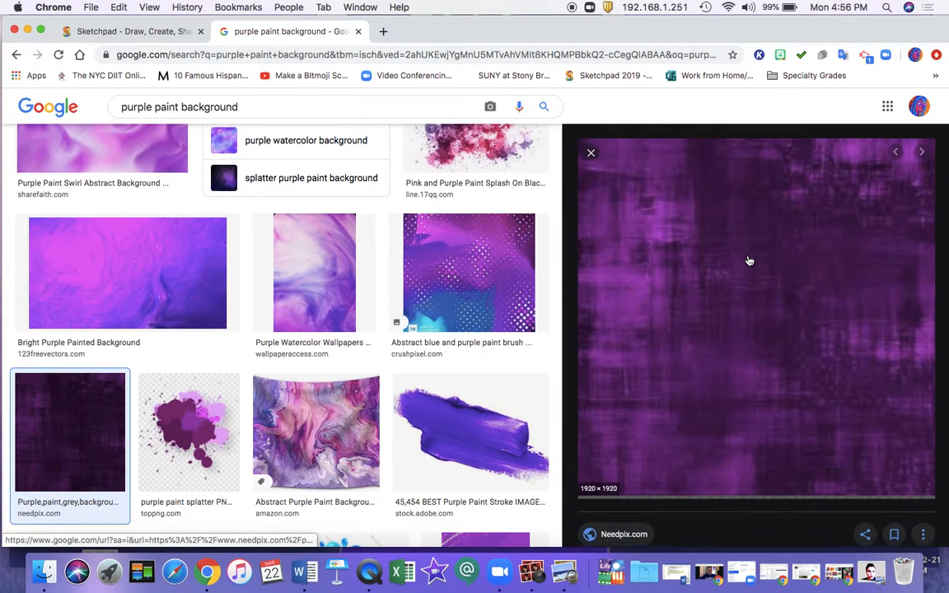
right_click(750, 257)
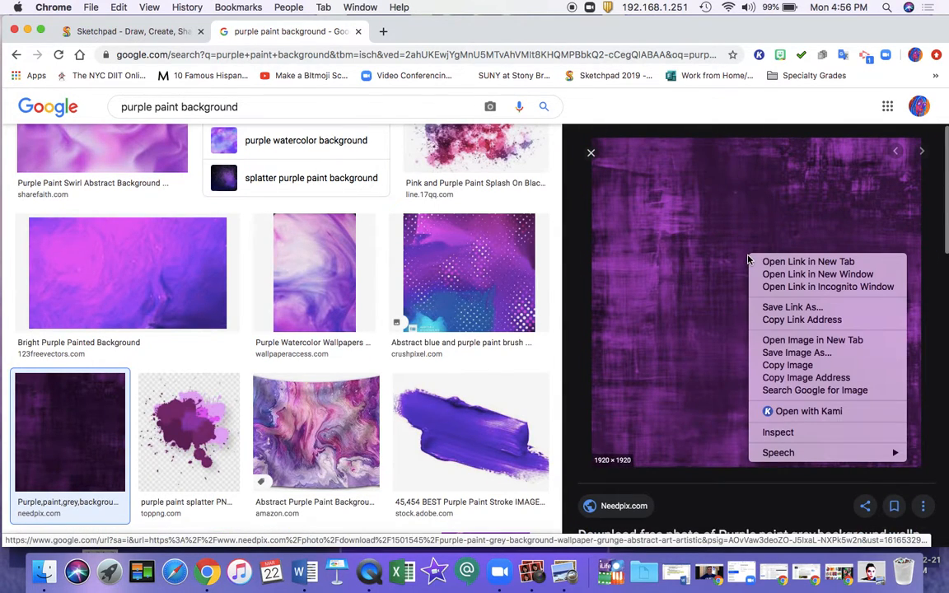
left_click(770, 365)
Step: Switch to Sketchpad, paste the copied purple paint image, and move it to the upper-left corner of the canvas
left_click(134, 32)
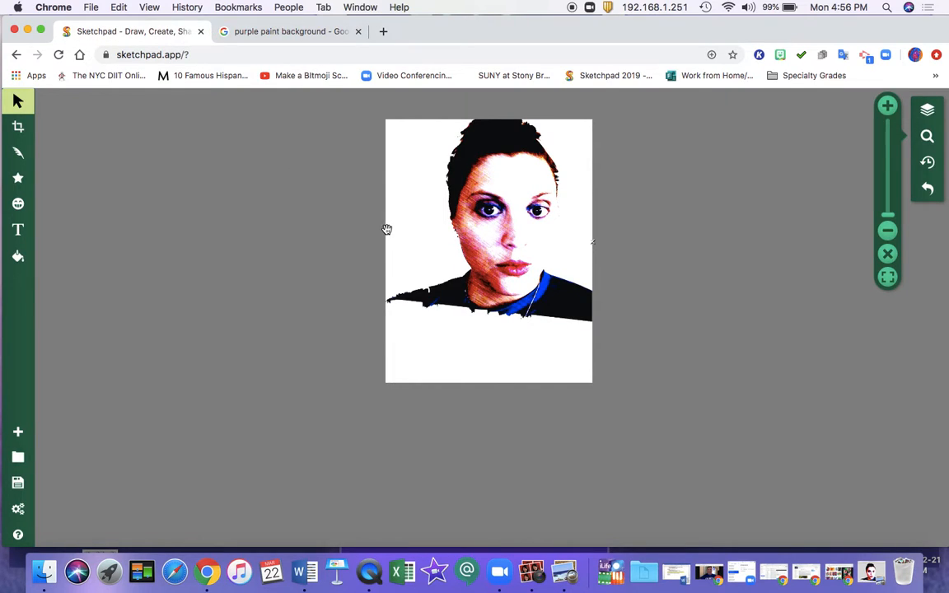
right_click(387, 229)
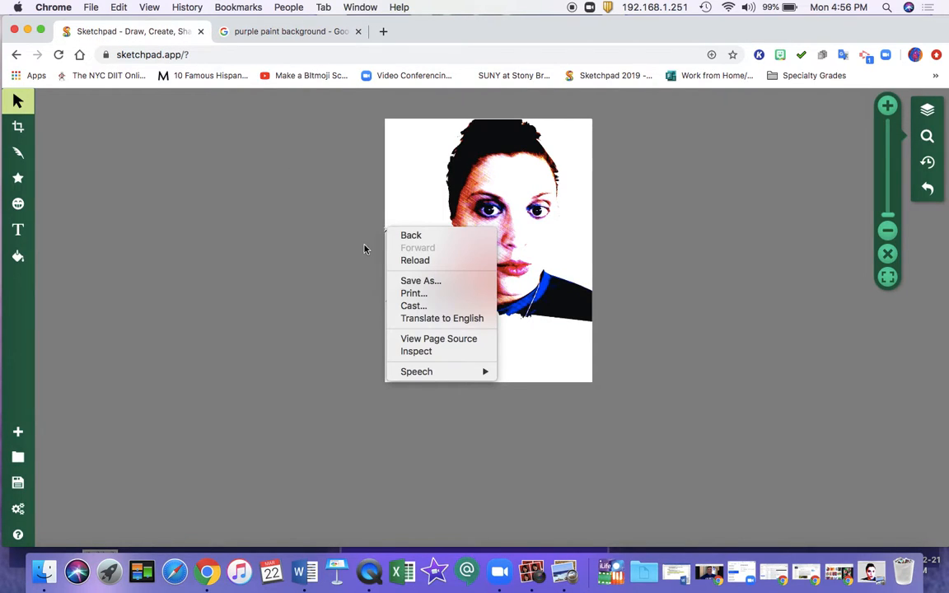
left_click(364, 248)
key("super+v")
right_click(364, 249)
left_click(311, 246)
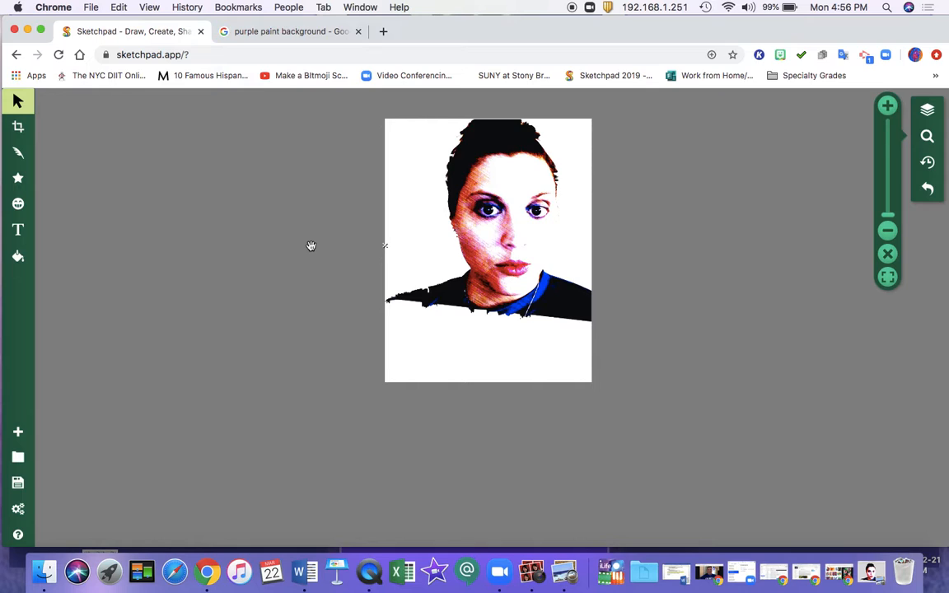
key("super+v")
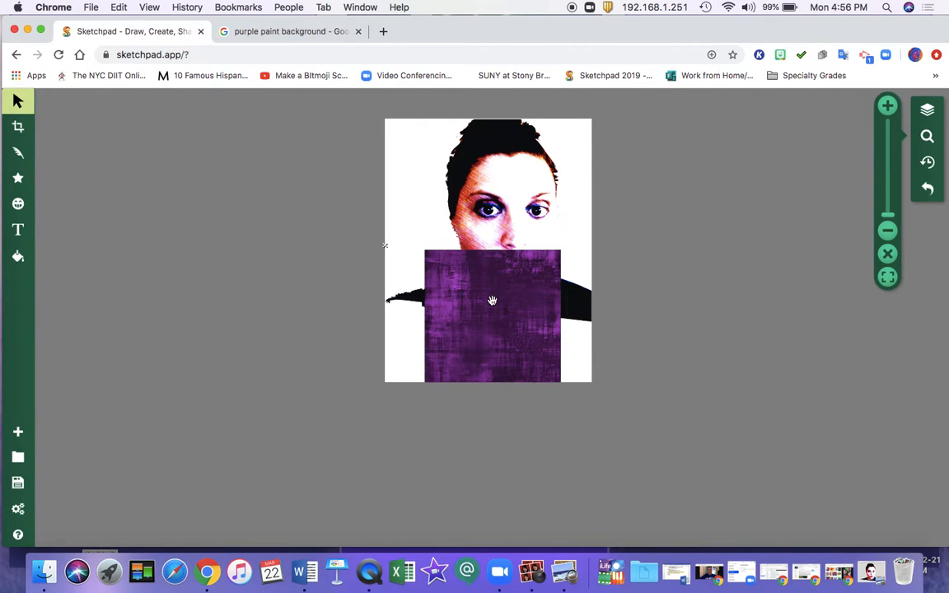
left_click_drag(492, 300, 449, 189)
Step: Delete the extra copy of the purple paint image from the lower part of the canvas
left_click(492, 360)
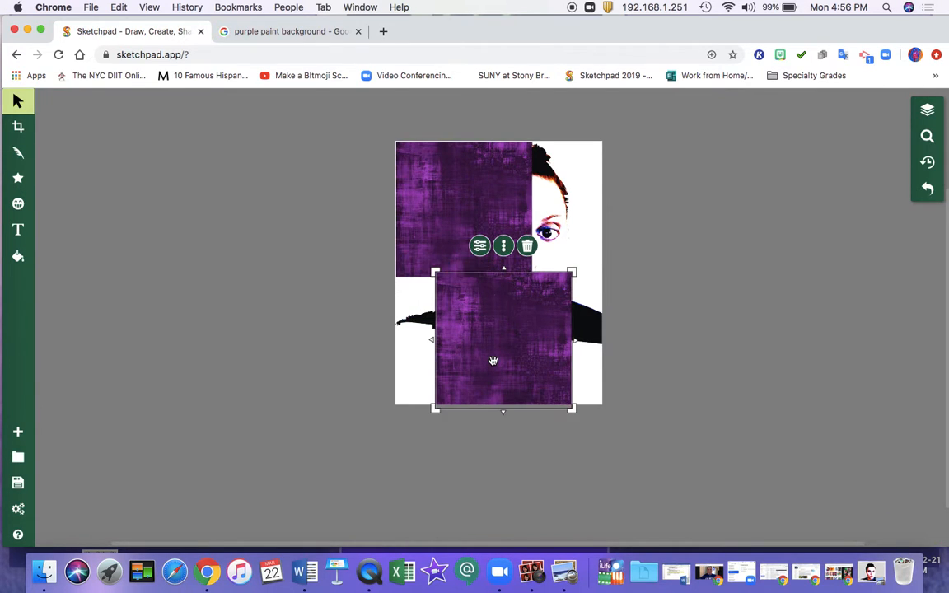
left_click(426, 414)
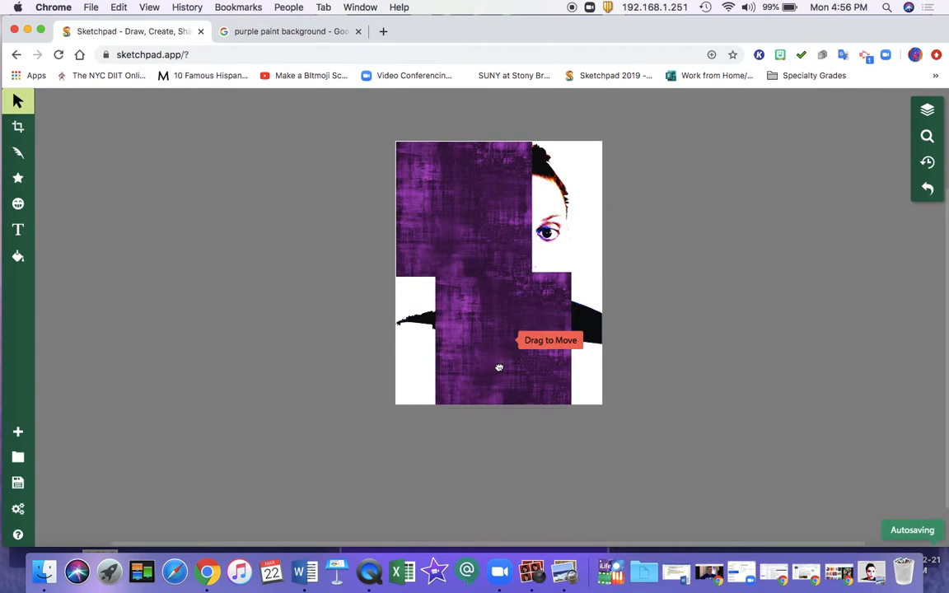
left_click(482, 320)
left_click(530, 246)
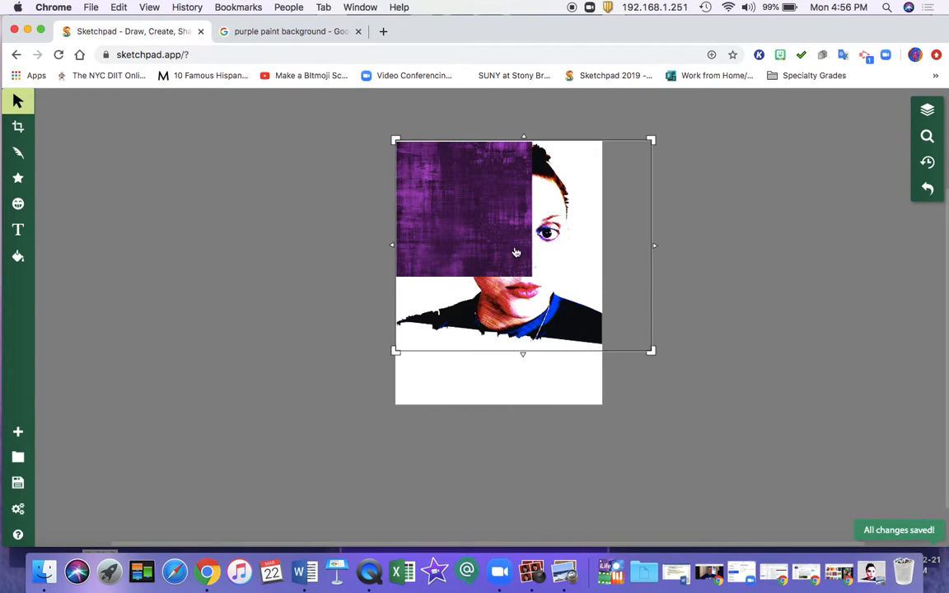
Step: Enlarge the remaining purple paint image to cover the whole canvas and send it to the back behind the portrait
left_click(515, 260)
left_click_drag(539, 283, 662, 408)
right_click(493, 224)
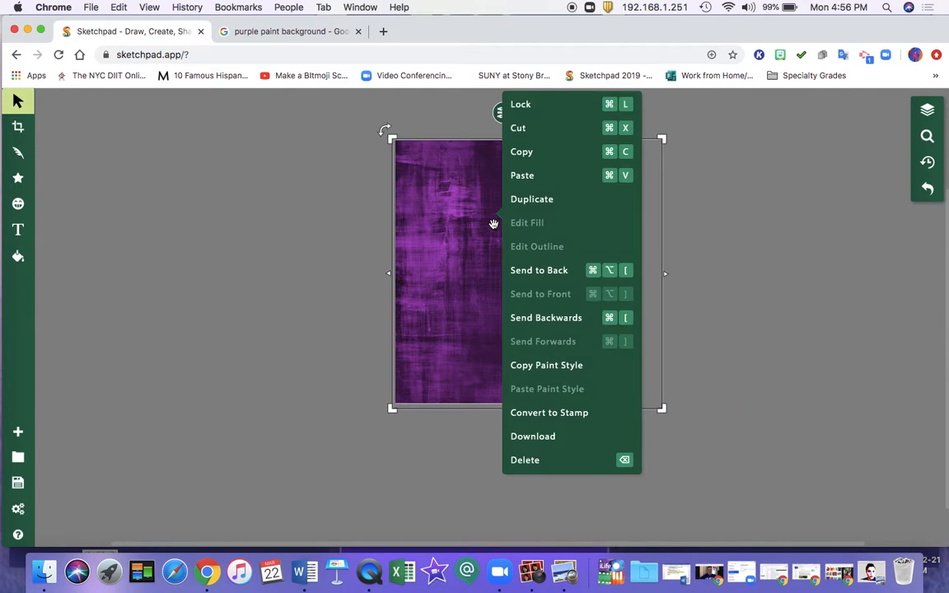
left_click(532, 272)
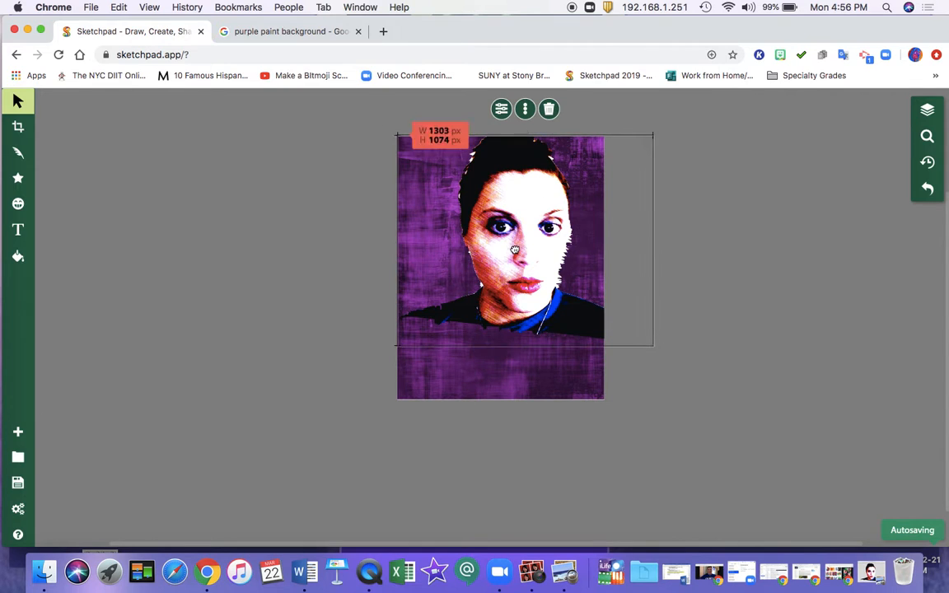
Step: Enlarge the portrait to about 1930 by 1590 px and position it so the face and shoulders fill the canvas
left_click_drag(475, 200, 468, 291)
left_click_drag(606, 211, 689, 113)
left_click_drag(508, 223, 505, 239)
left_click(703, 107)
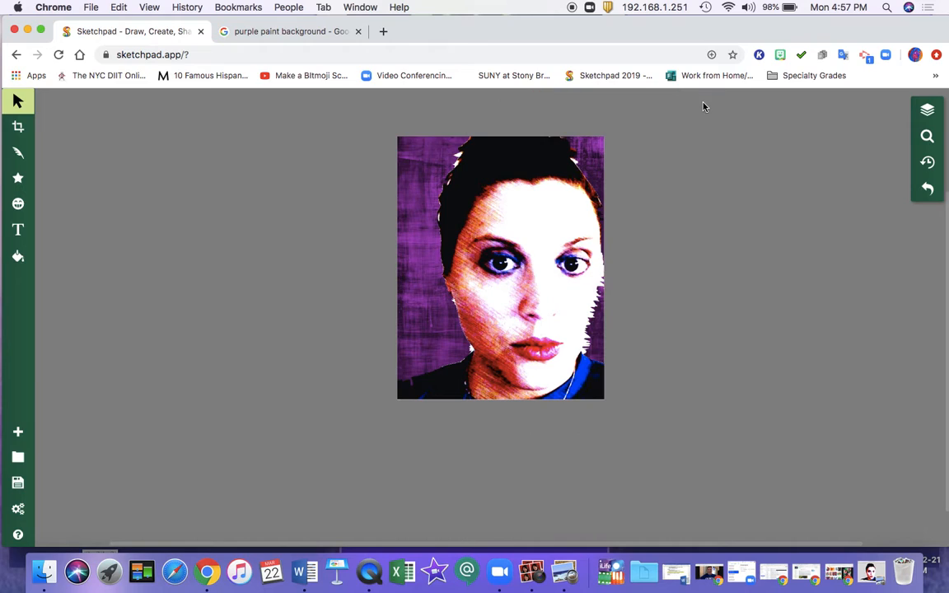
Step: Open the clipart graphics library and search it for "flowers"
left_click(19, 205)
left_click(180, 181)
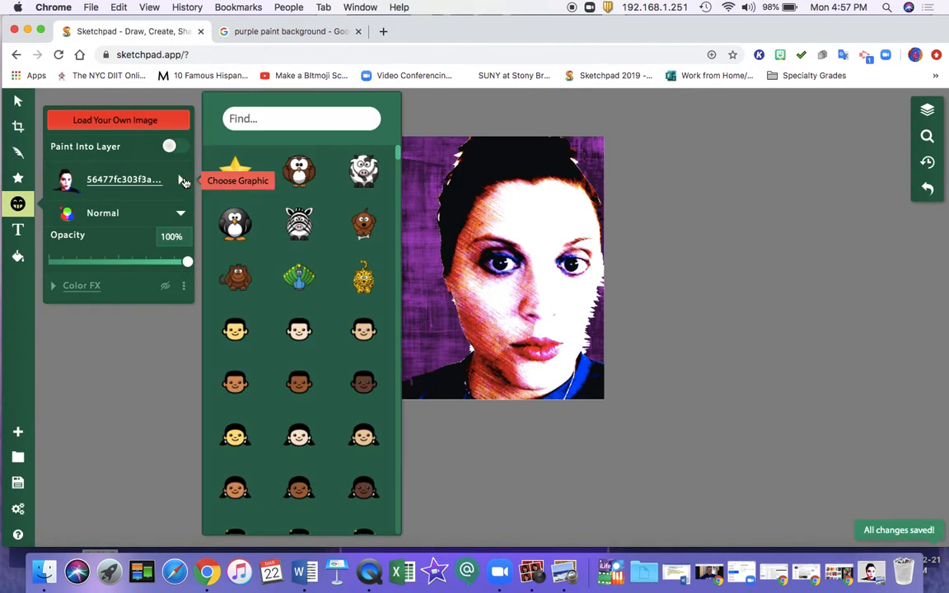
type("flower")
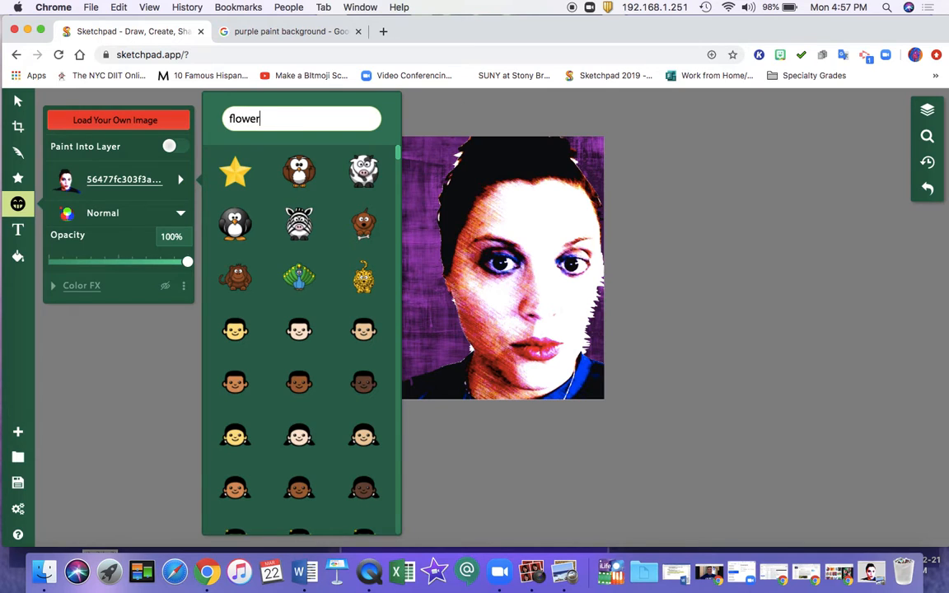
type("s")
left_click(360, 232)
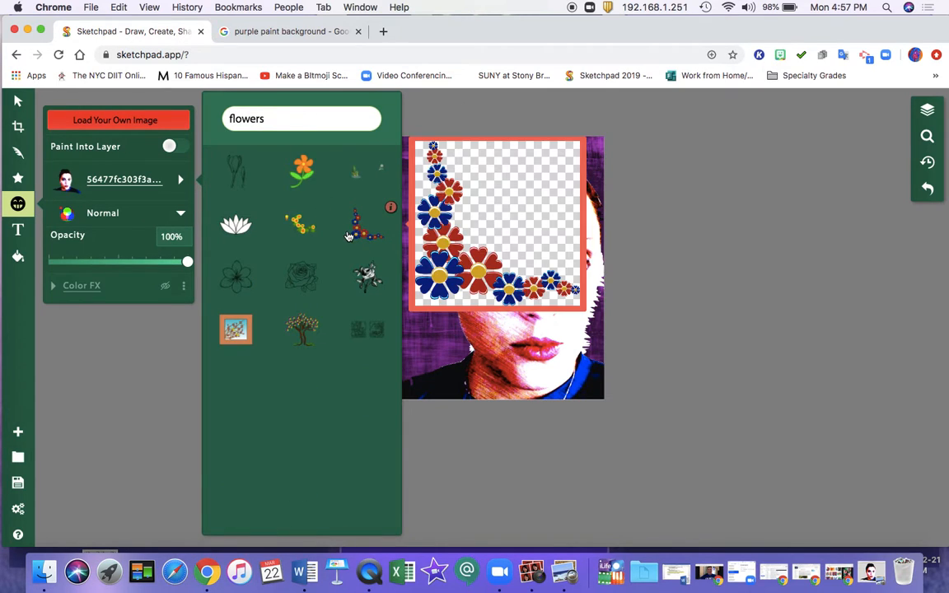
Step: Change the clipart search to "flower" and choose the last bouquet graphic with yellow, blue and red flowers
key("BackSpace")
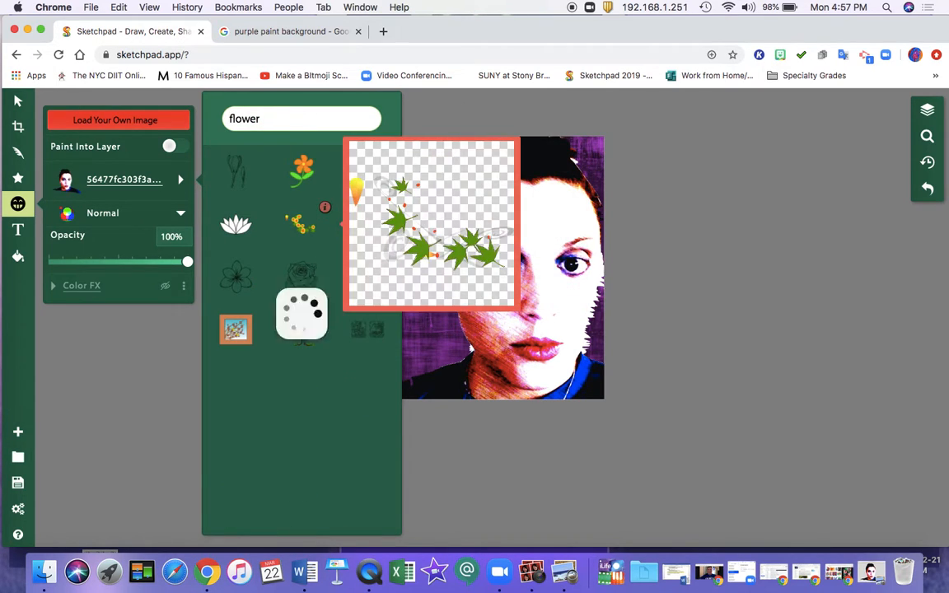
scroll(309, 272, "down", 10)
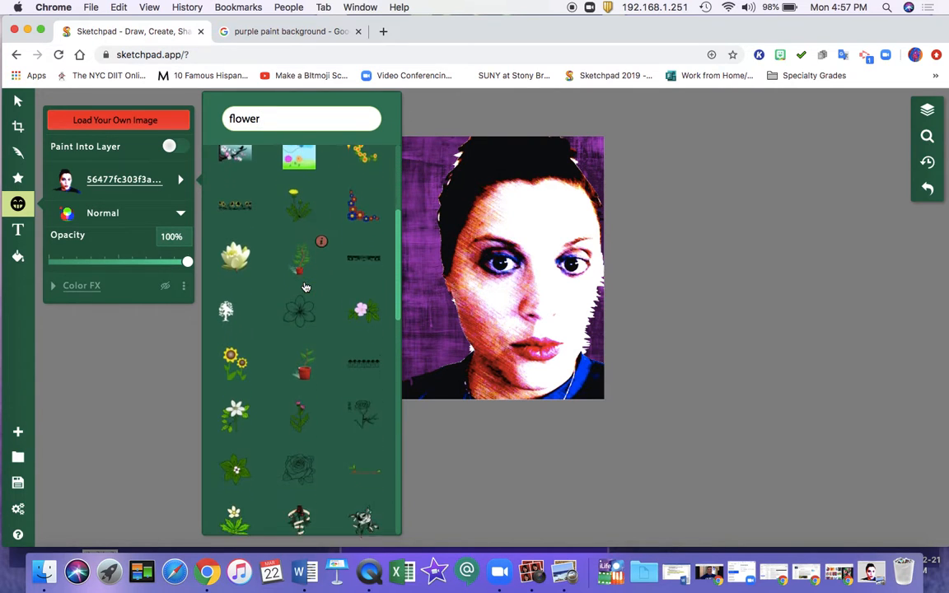
scroll(304, 287, "down", 10)
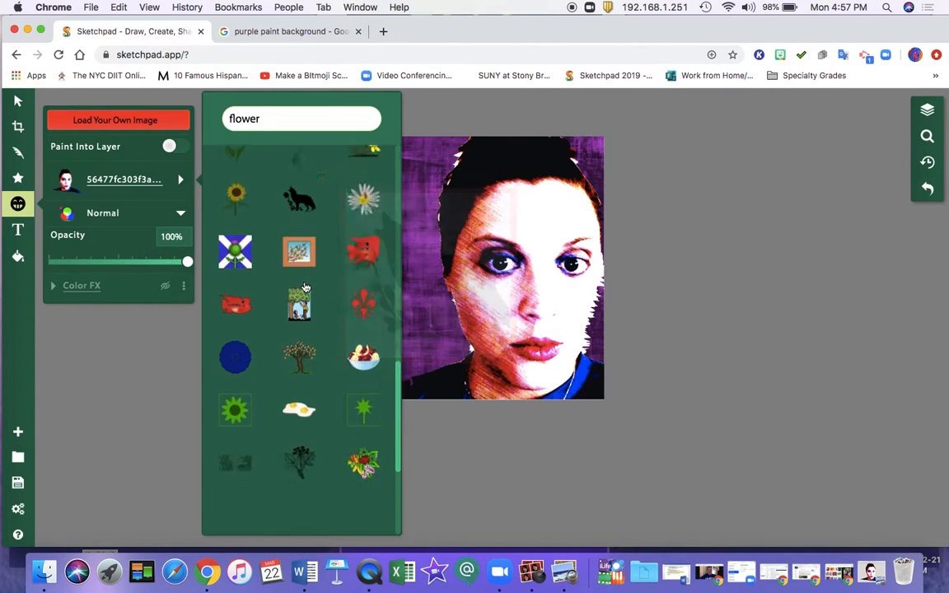
scroll(305, 287, "down", 1)
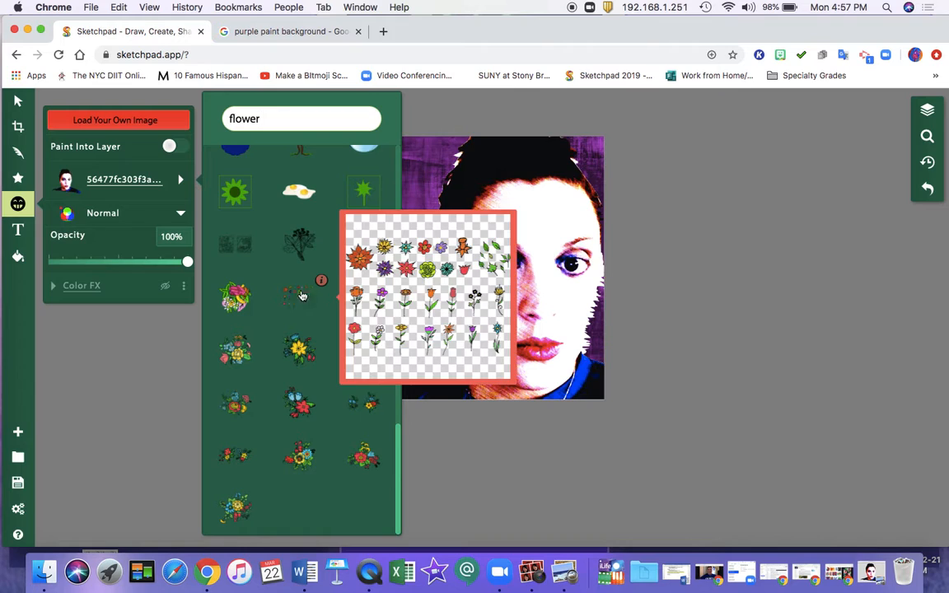
mouse_move(295, 352)
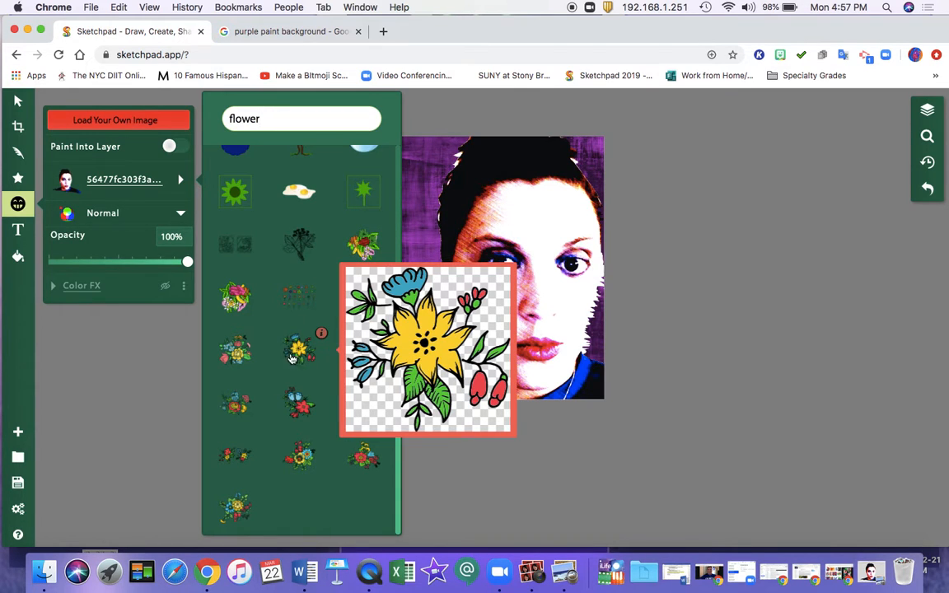
left_click(233, 510)
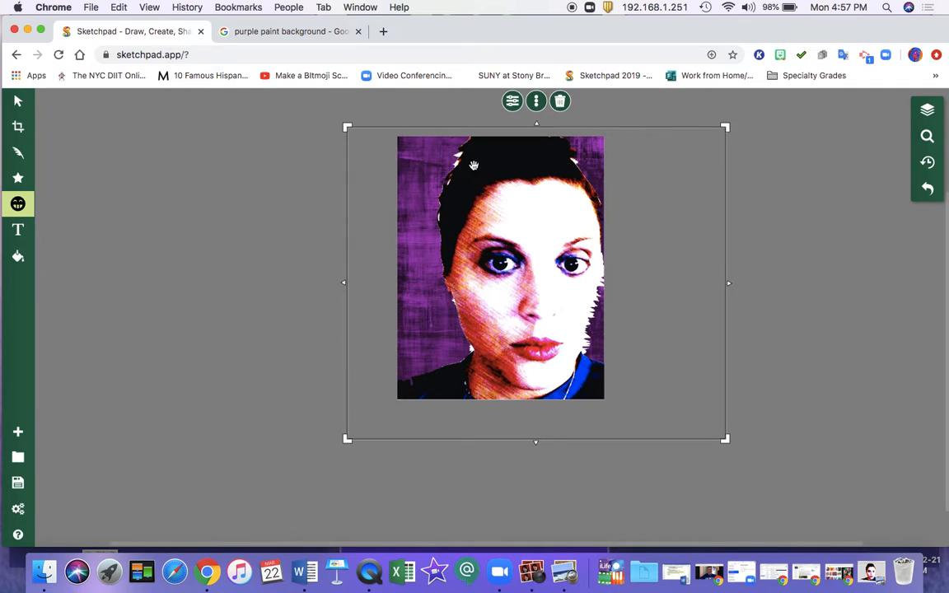
Step: Place the bouquet clipart on the portrait's forehead and move it over the upper-right part of the hair
left_click(443, 165)
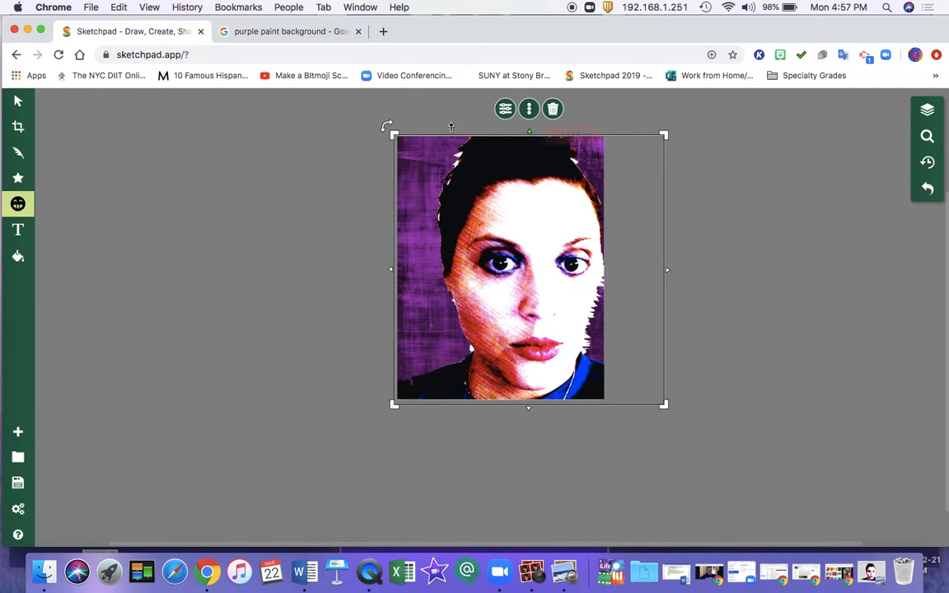
left_click(452, 151)
left_click(445, 175)
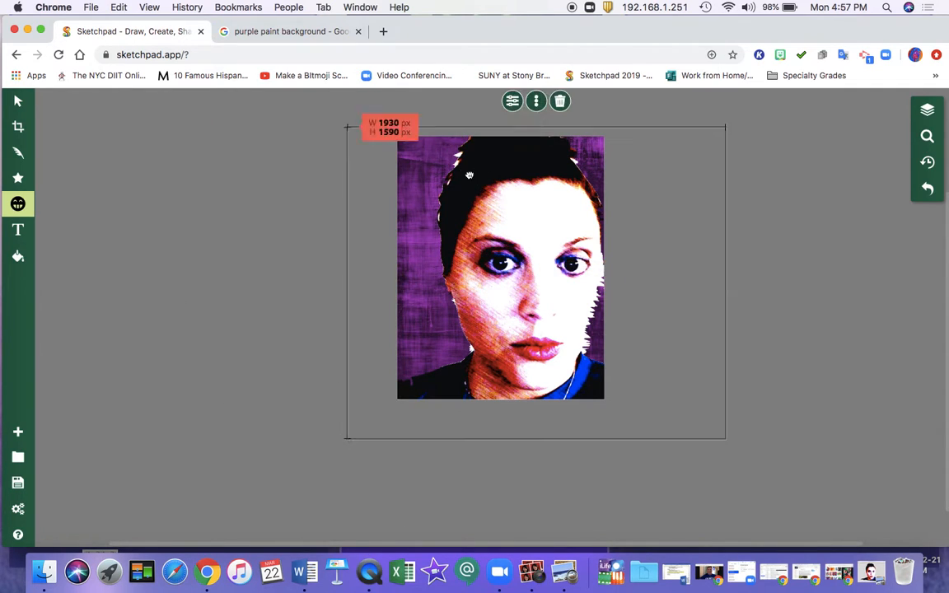
left_click(677, 114)
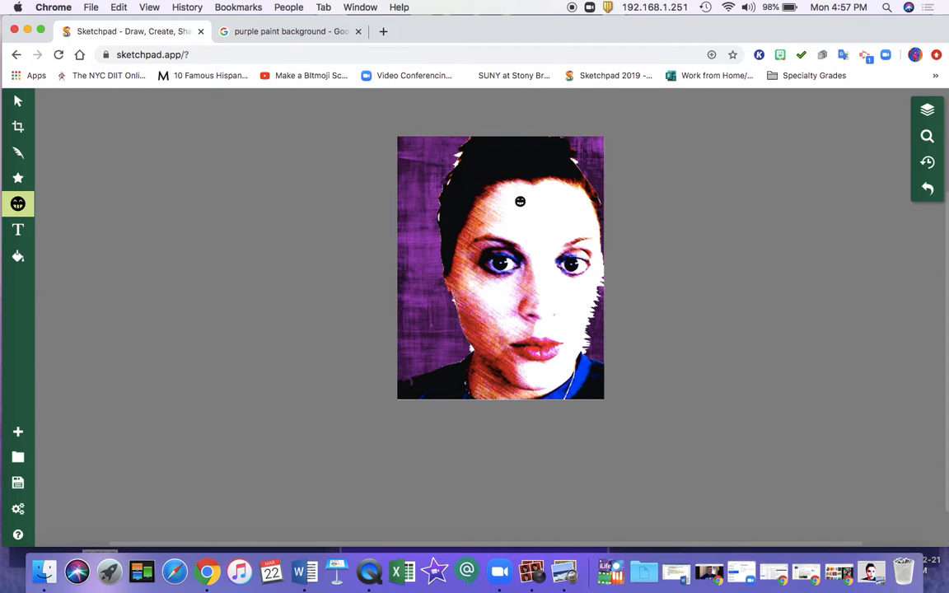
left_click_drag(520, 201, 577, 124)
left_click_drag(539, 189, 570, 177)
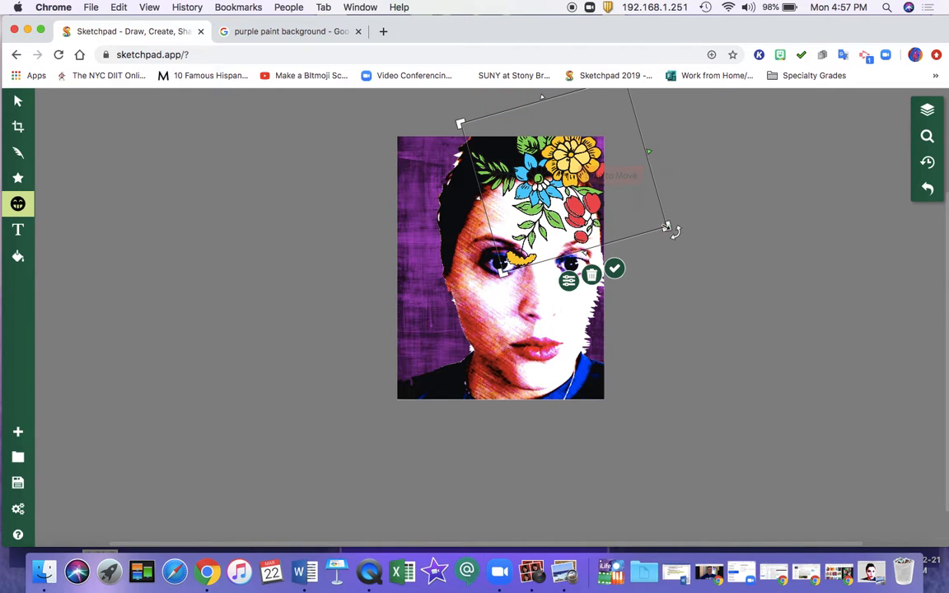
Step: Rotate the bouquet to about 288° and reposition it over the right side of the hairline
left_click_drag(675, 235, 615, 147)
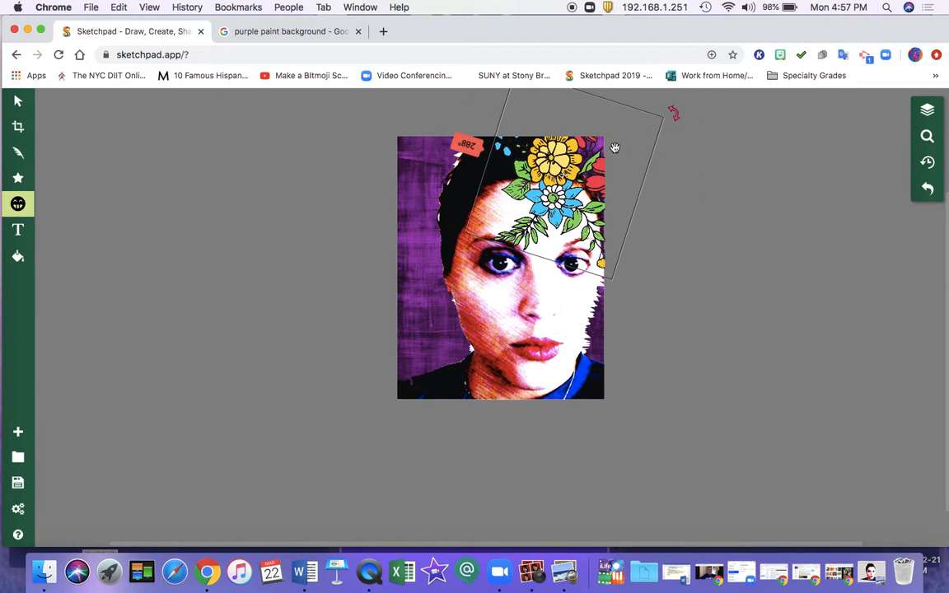
left_click_drag(537, 189, 545, 189)
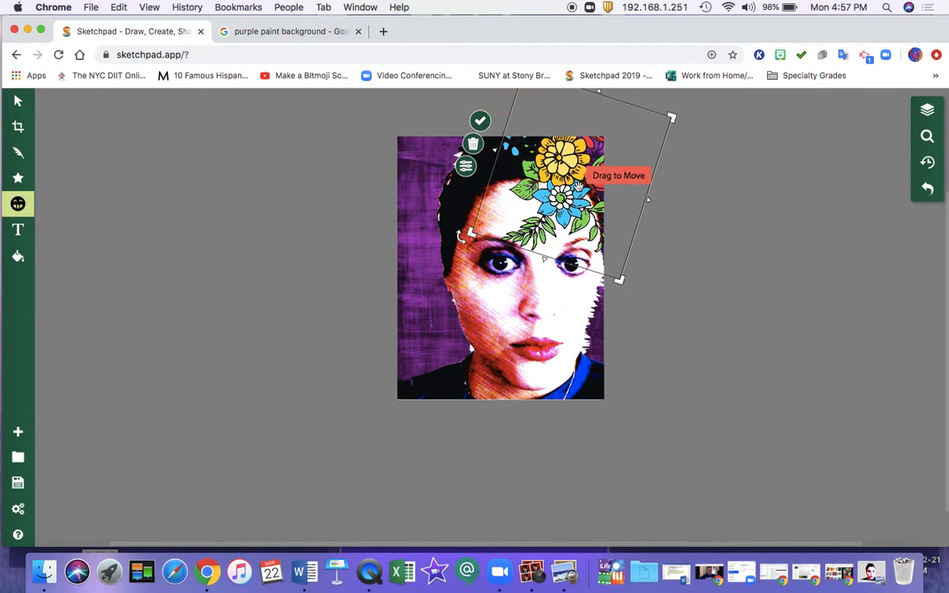
left_click_drag(577, 188, 550, 188)
Step: Position a smaller copy of the bouquet over the upper-left part of the hair and rotate it to about 192°
left_click_drag(642, 124, 647, 161)
left_click_drag(512, 208, 435, 191)
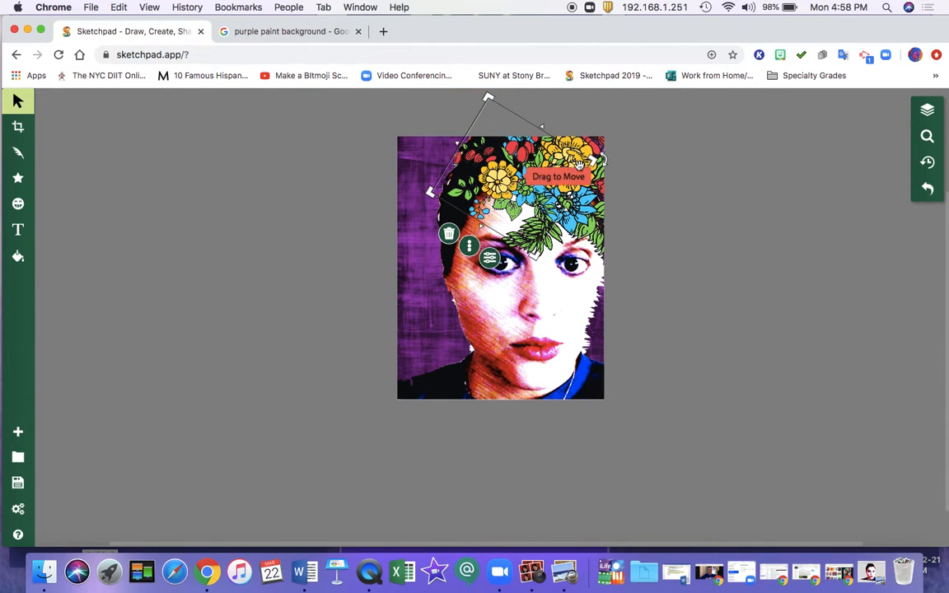
left_click_drag(602, 153, 589, 142)
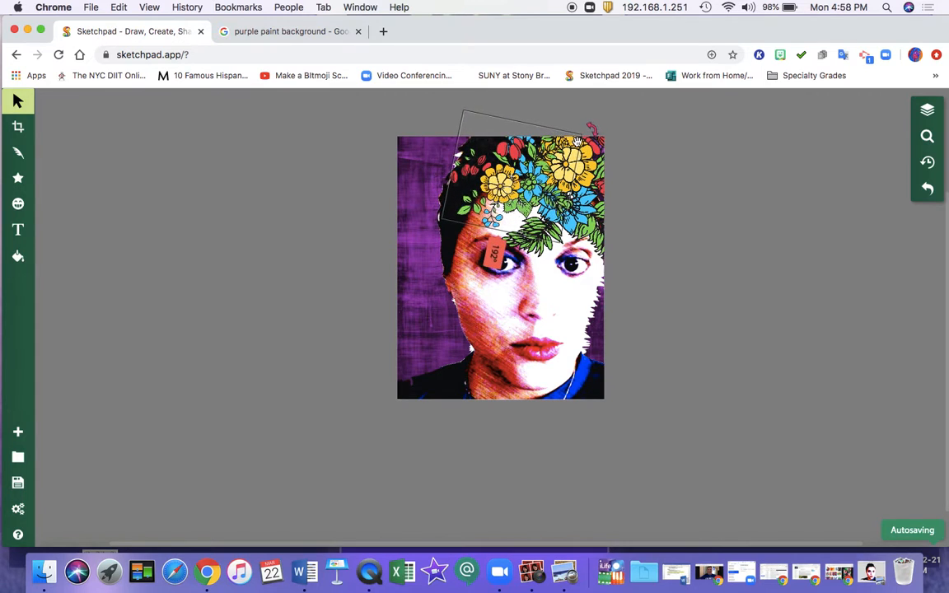
left_click(656, 207)
Step: Move one bouquet from the right side to the left edge of the hair, shrink it, and rotate it to fit above the left temple
left_click(590, 196)
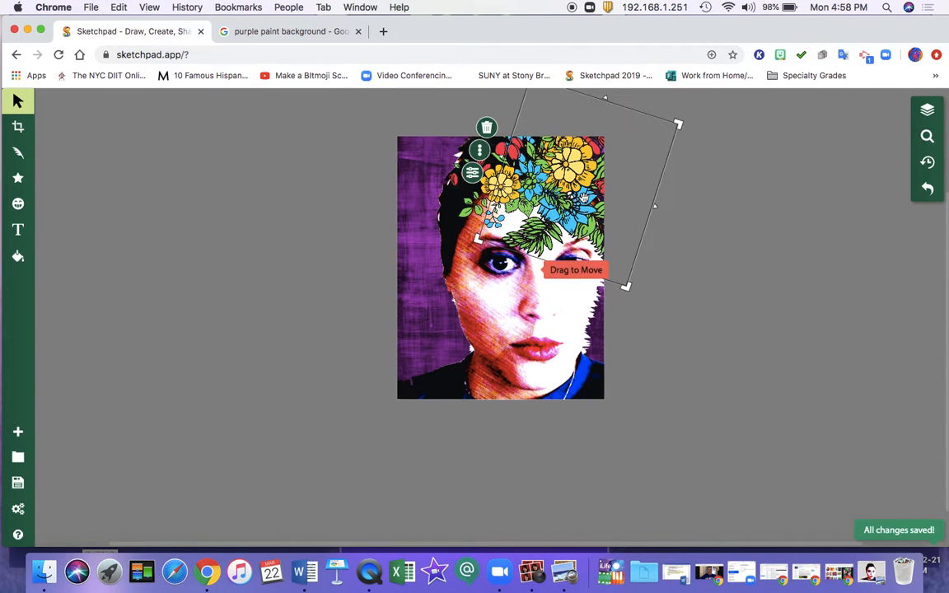
left_click_drag(572, 209, 459, 226)
left_click_drag(515, 299, 491, 248)
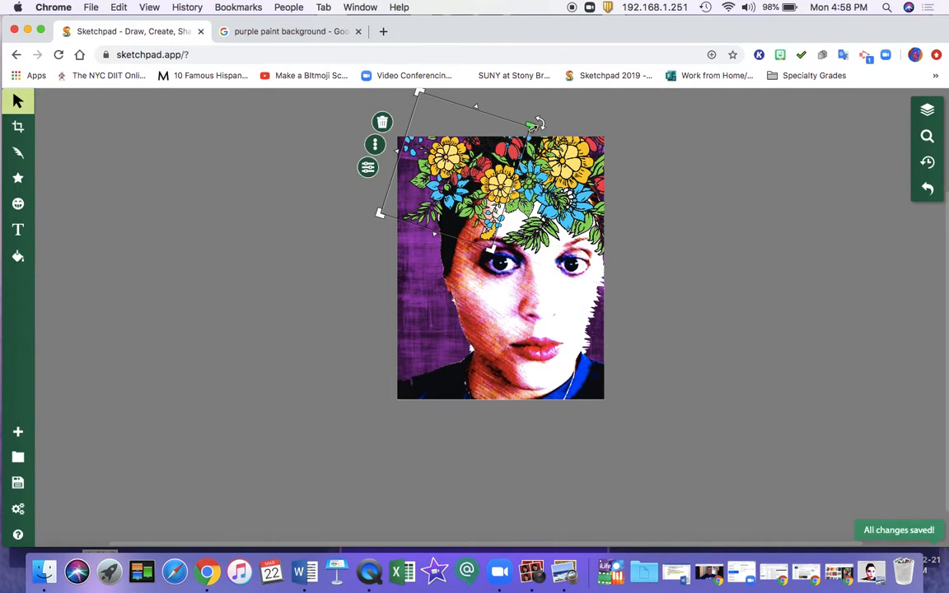
left_click_drag(537, 123, 383, 153)
left_click_drag(436, 187, 457, 207)
left_click(701, 244)
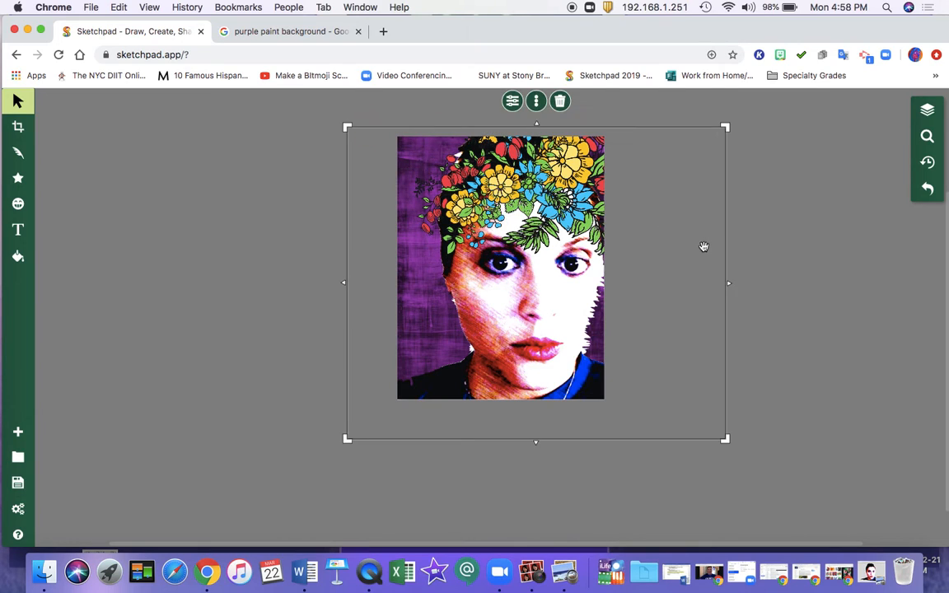
Step: Delete the two large bouquets covering the right side of the forehead and hair
left_click(769, 251)
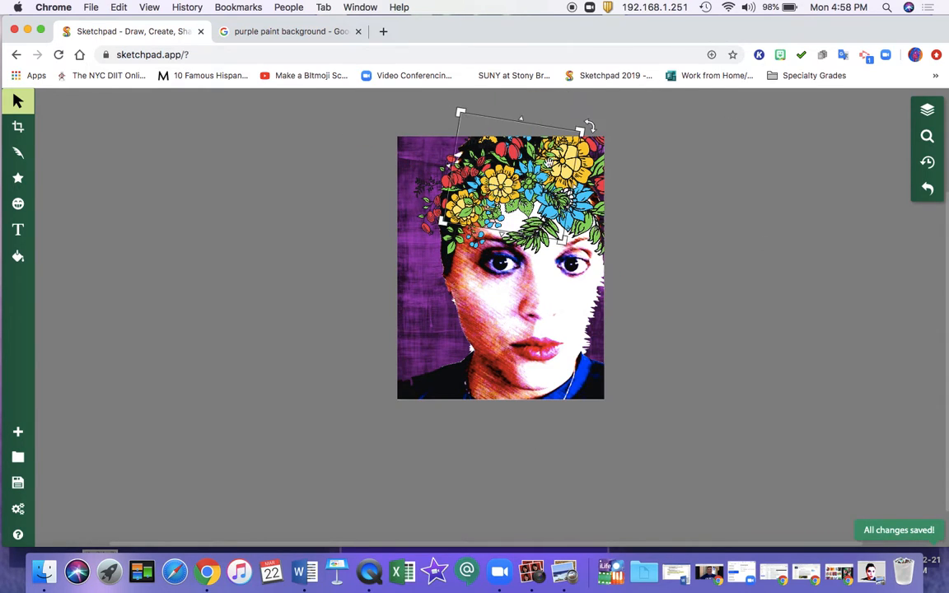
left_click(582, 172)
key("Delete")
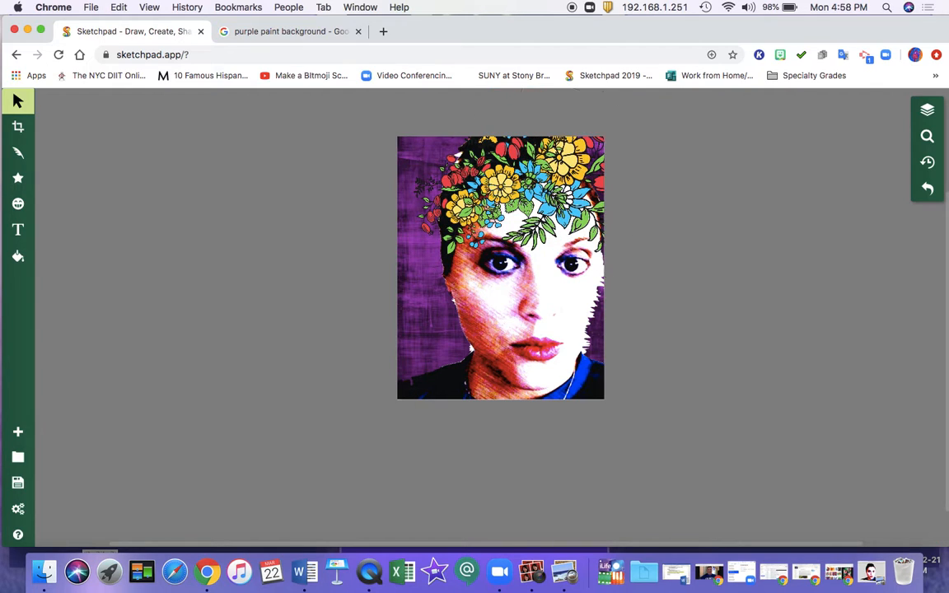
key("Delete")
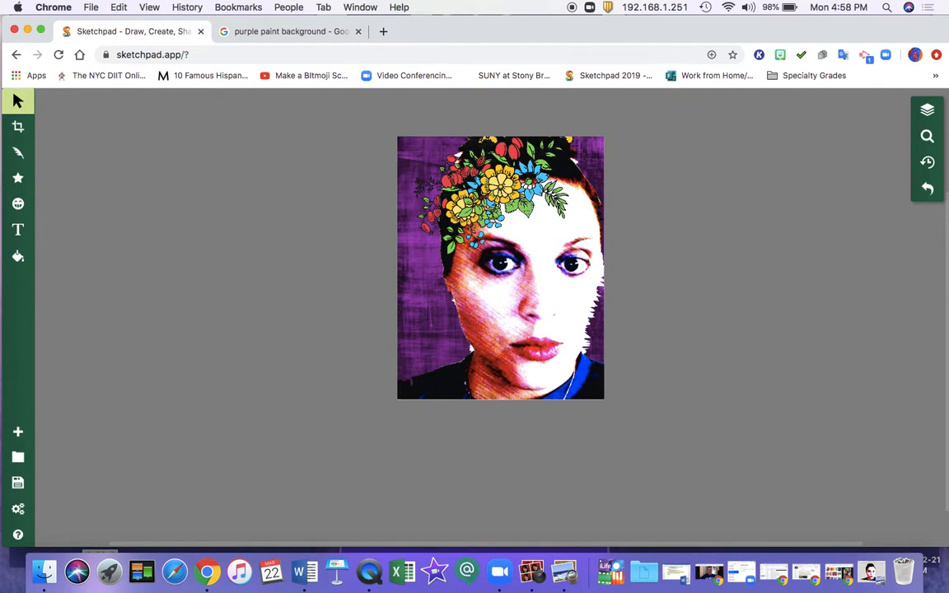
Step: Shift the left-temple bouquet slightly left and the central bouquet up and left so both sit along the hairline
left_click_drag(443, 159, 382, 130)
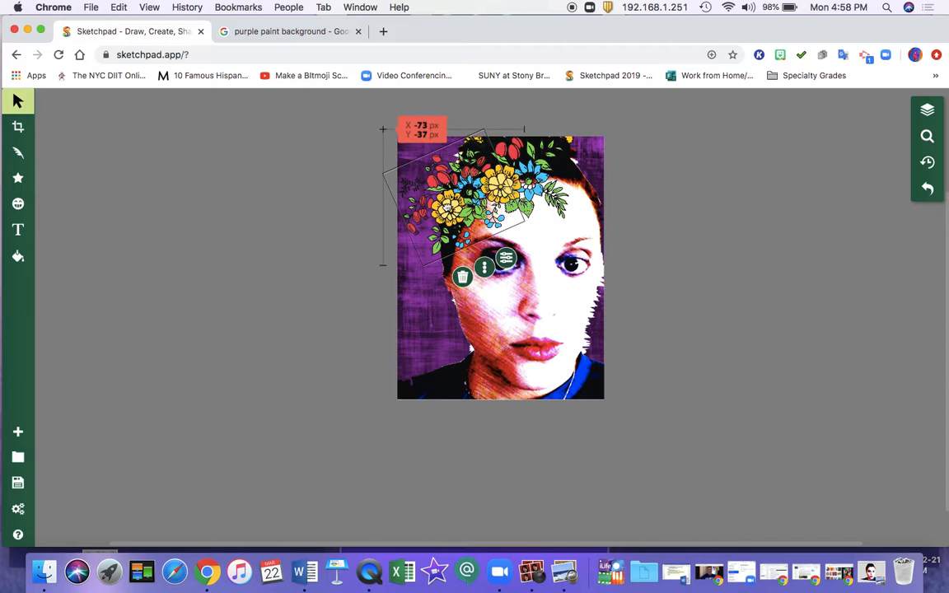
left_click(526, 173)
left_click_drag(526, 173, 510, 162)
left_click(692, 227)
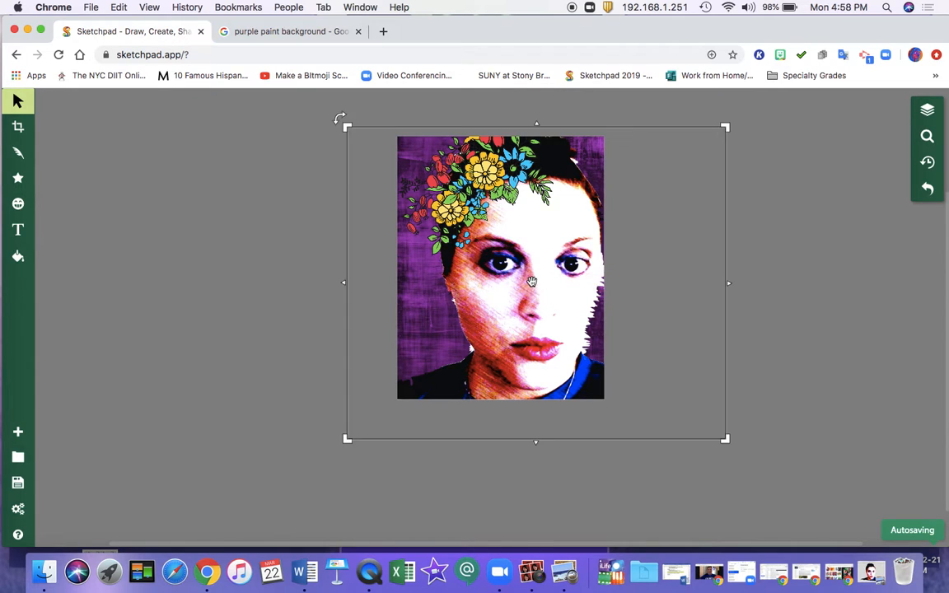
Step: Shift the portrait right on the canvas and move the two small bouquets right so they cover the hair again
left_click_drag(534, 275, 561, 283)
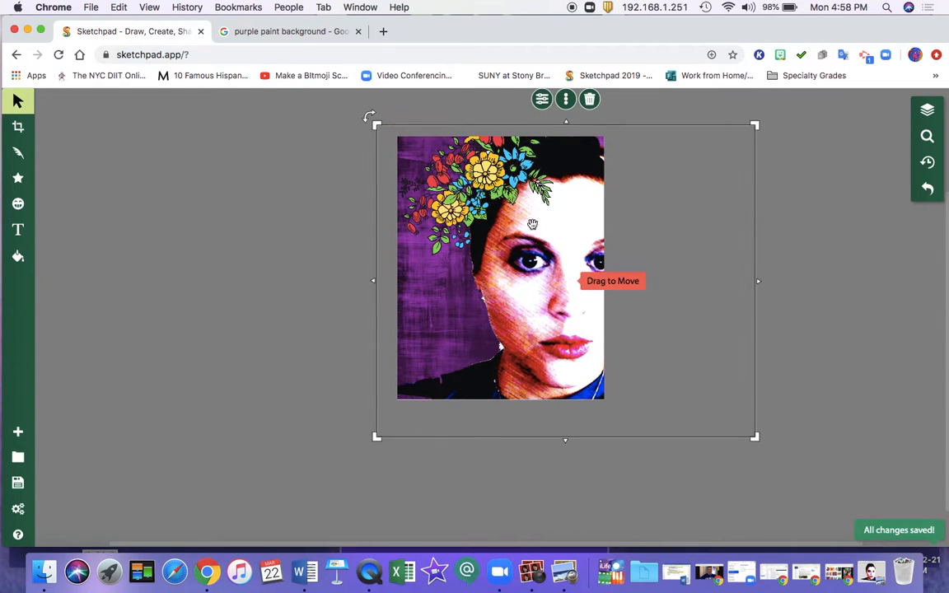
left_click_drag(520, 192, 590, 162)
left_click(495, 175)
left_click_drag(466, 177, 513, 165)
left_click(674, 237)
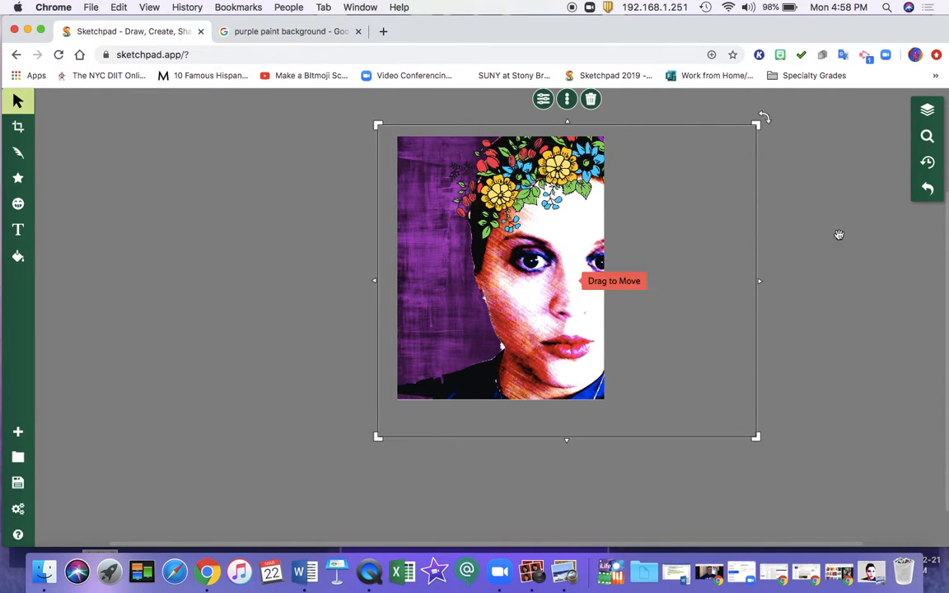
Step: Shrink one large bouquet to about 518 × 472 px and place it beside the jaw on the portrait's left side
left_click(787, 263)
left_click(682, 249)
left_click(482, 132)
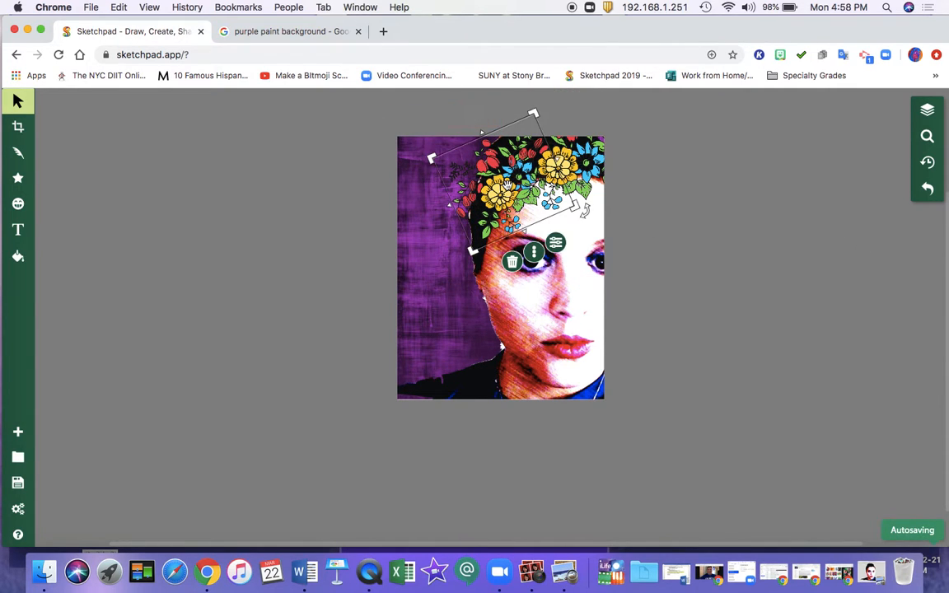
left_click_drag(505, 183, 483, 212)
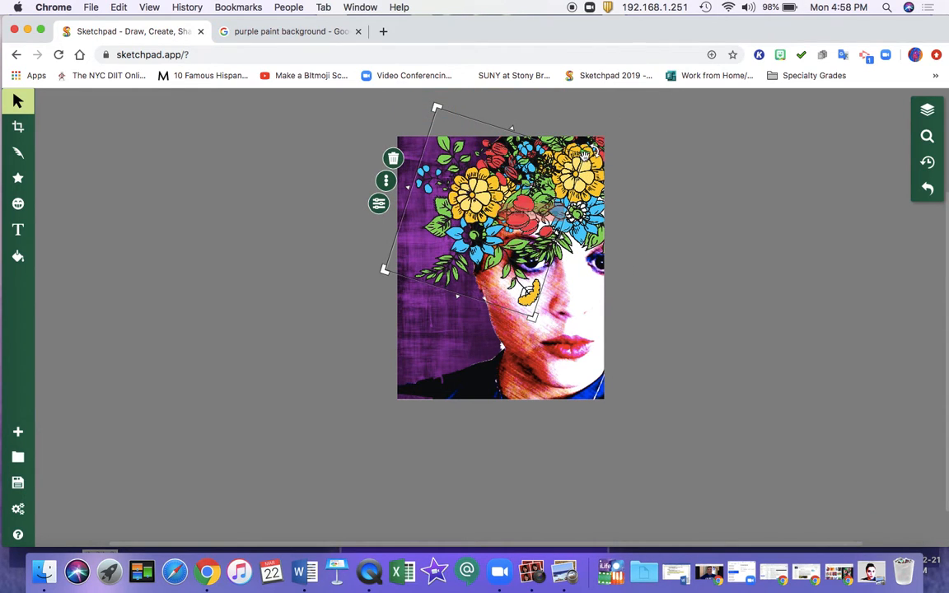
left_click_drag(586, 156, 506, 200)
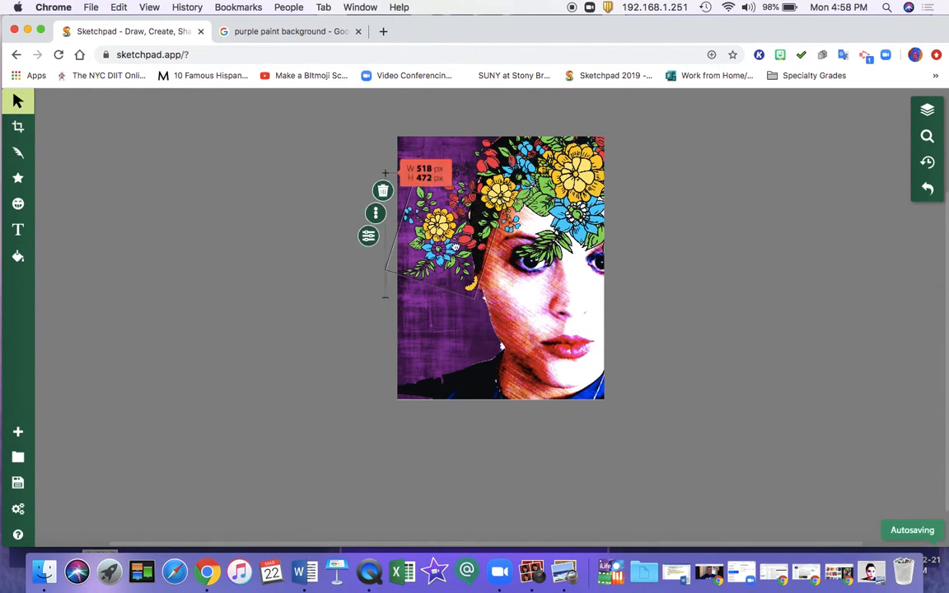
left_click_drag(455, 245, 499, 352)
Step: Move the two remaining large bouquets to the left side of the face, one beside the eye and one above it
left_click_drag(595, 164, 469, 228)
left_click_drag(474, 228, 478, 226)
left_click(591, 199)
left_click_drag(588, 172, 472, 157)
left_click(665, 225)
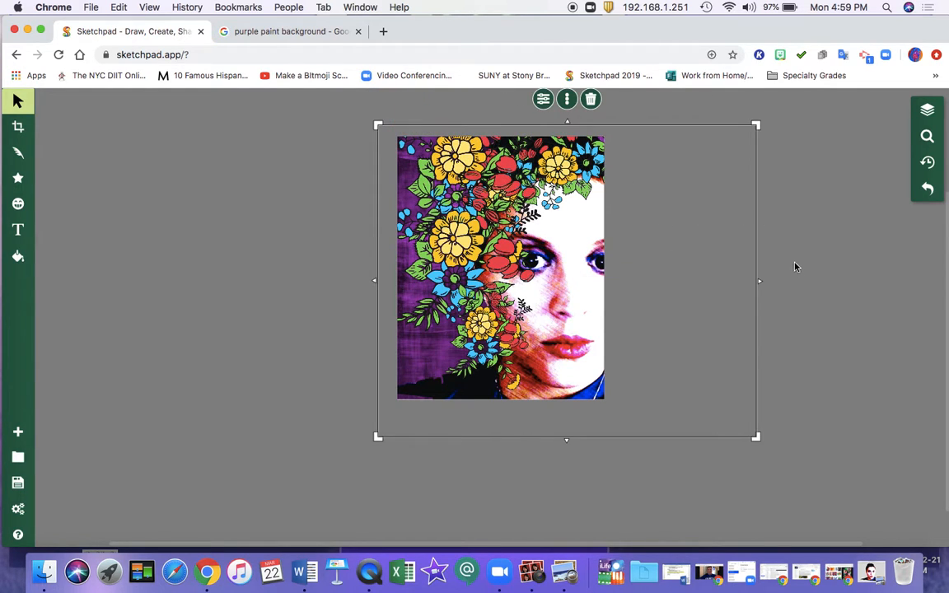
left_click(797, 269)
left_click(644, 233)
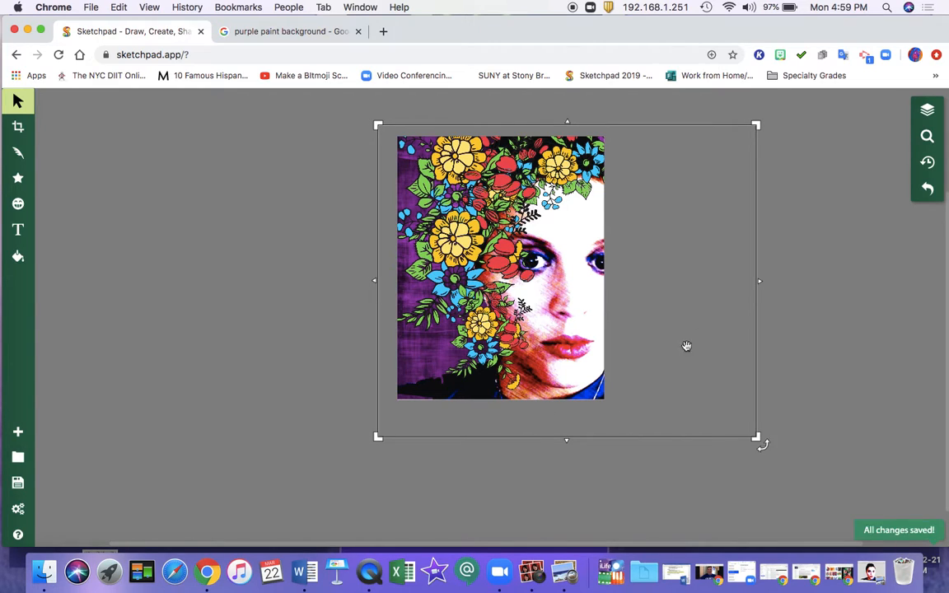
left_click(828, 343)
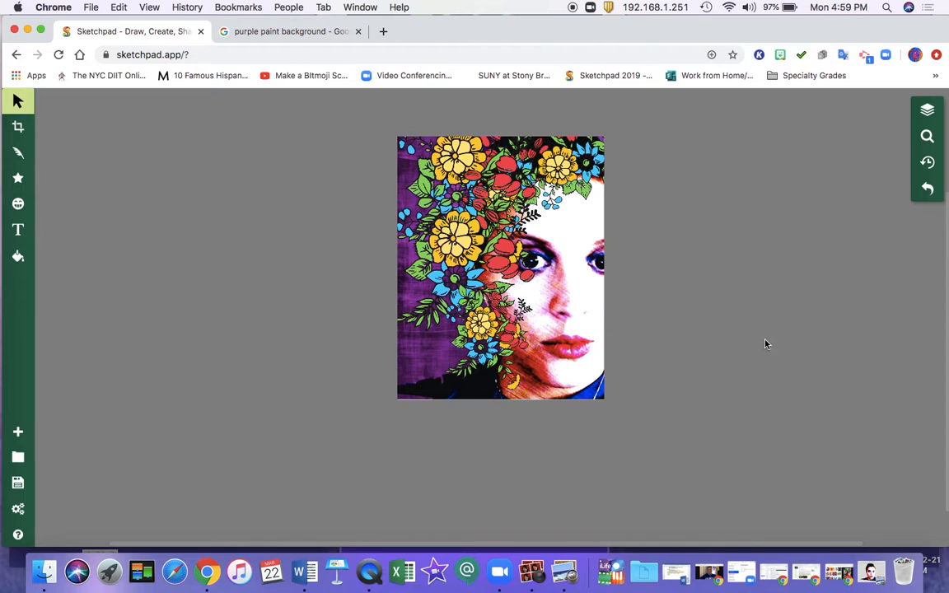
left_click(726, 379)
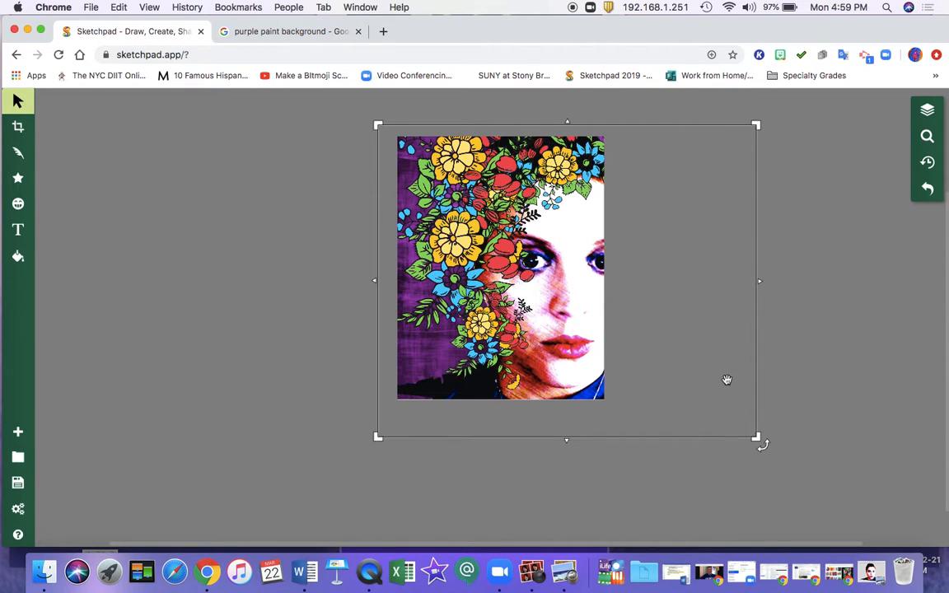
Step: Switch to Photo Booth, review the live camera effects, choose Color Pencil, and minimize the window
left_click(534, 571)
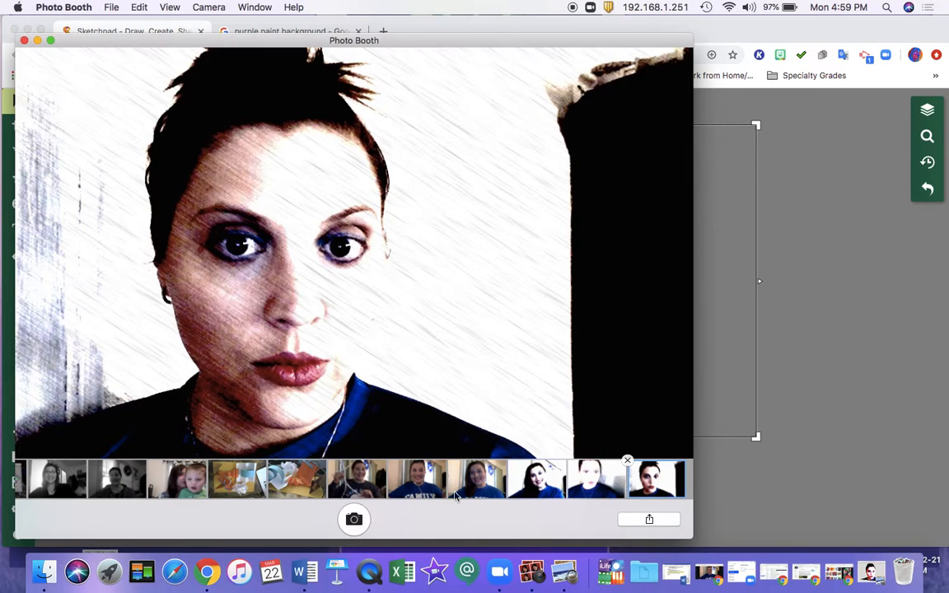
left_click(359, 518)
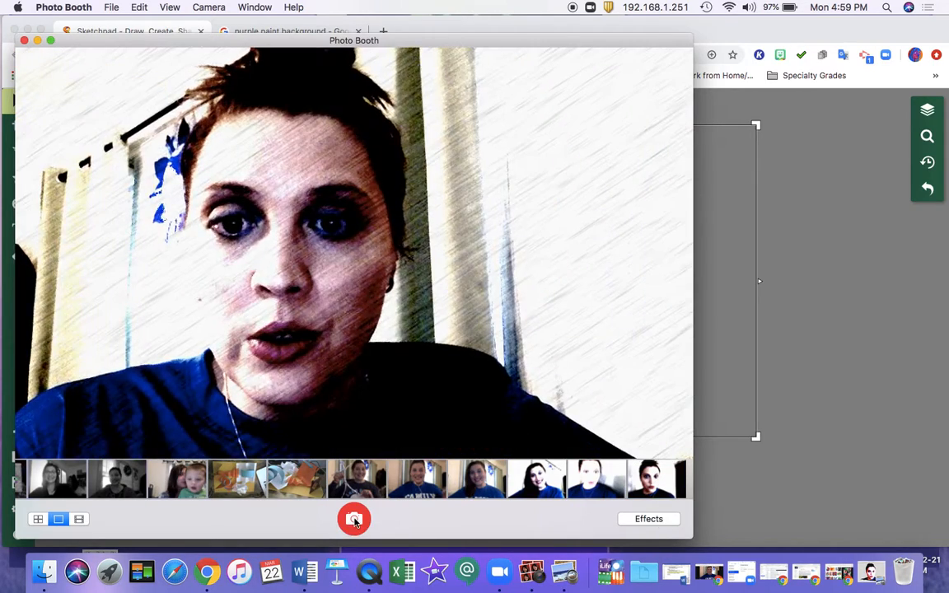
left_click(649, 518)
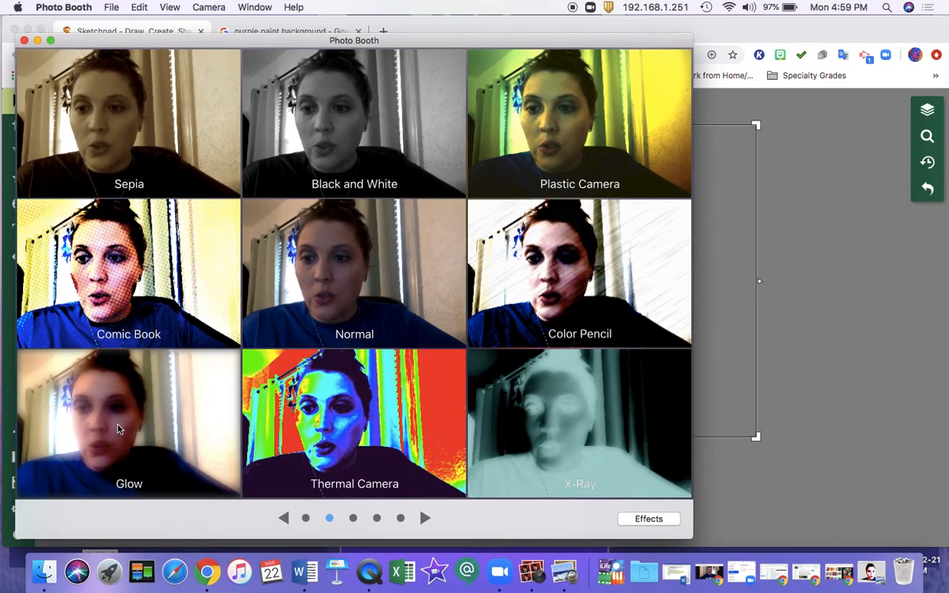
left_click(573, 284)
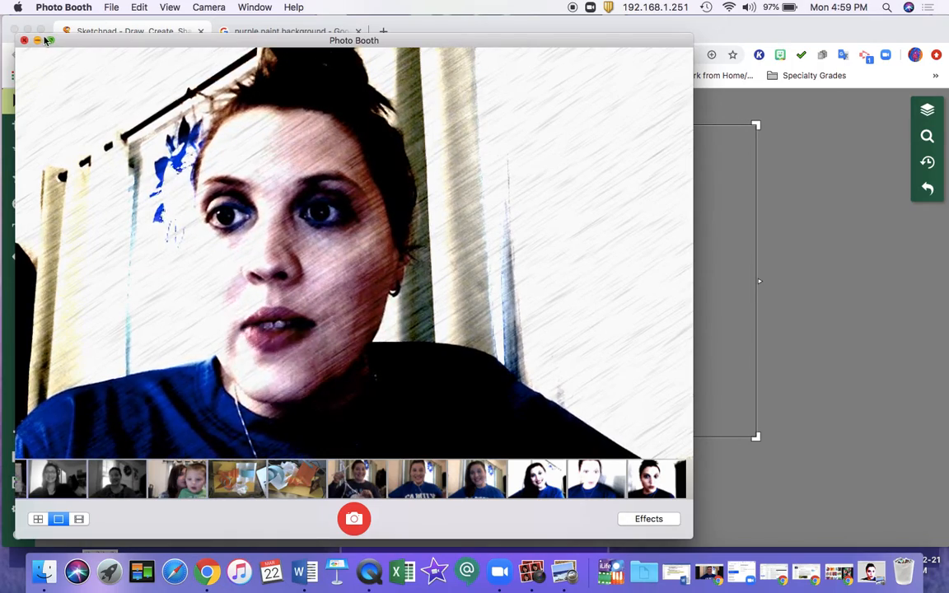
left_click(39, 42)
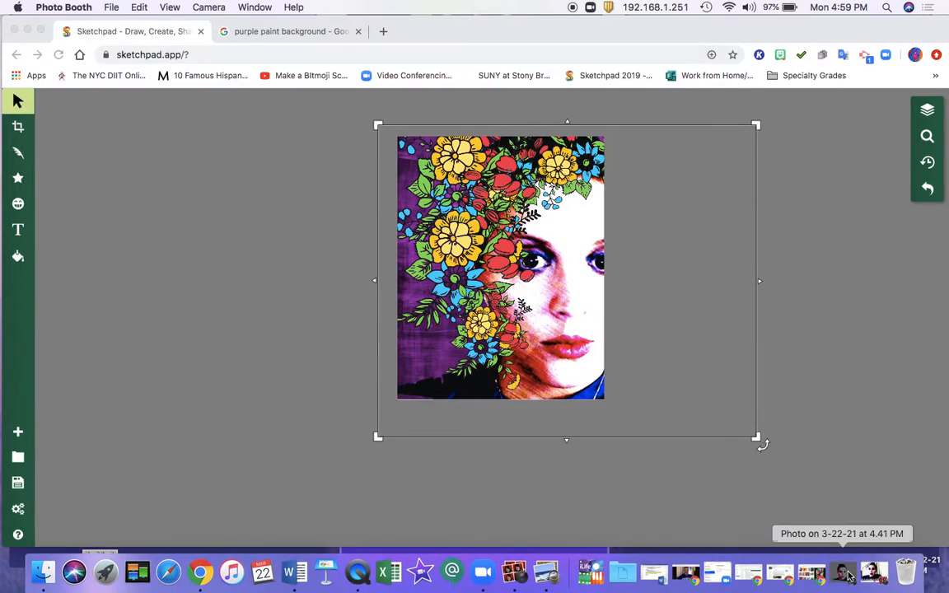
Step: Switch to the cut-out photo in Preview, review the selection tools and Adjust Color settings, and put both windows away
left_click(828, 573)
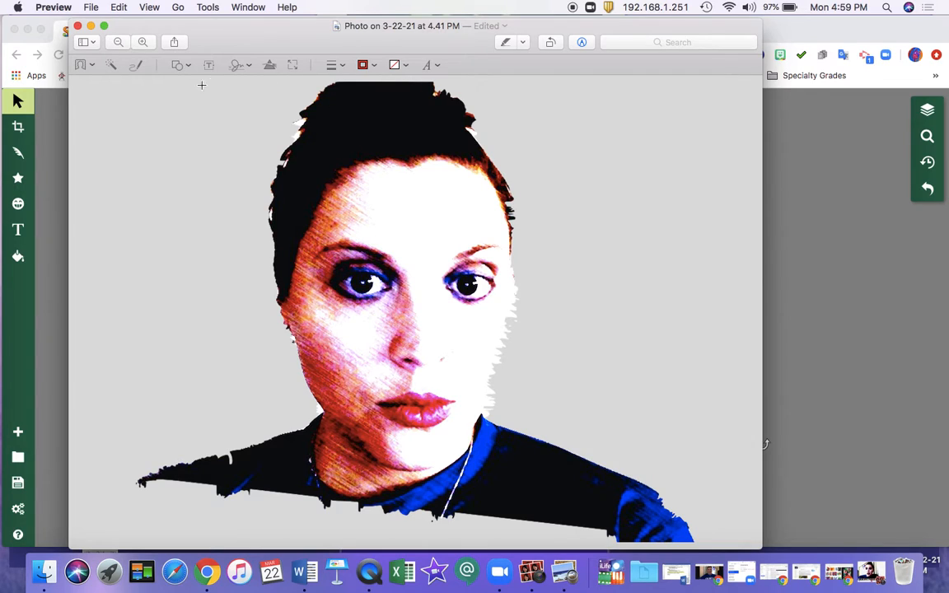
left_click(91, 66)
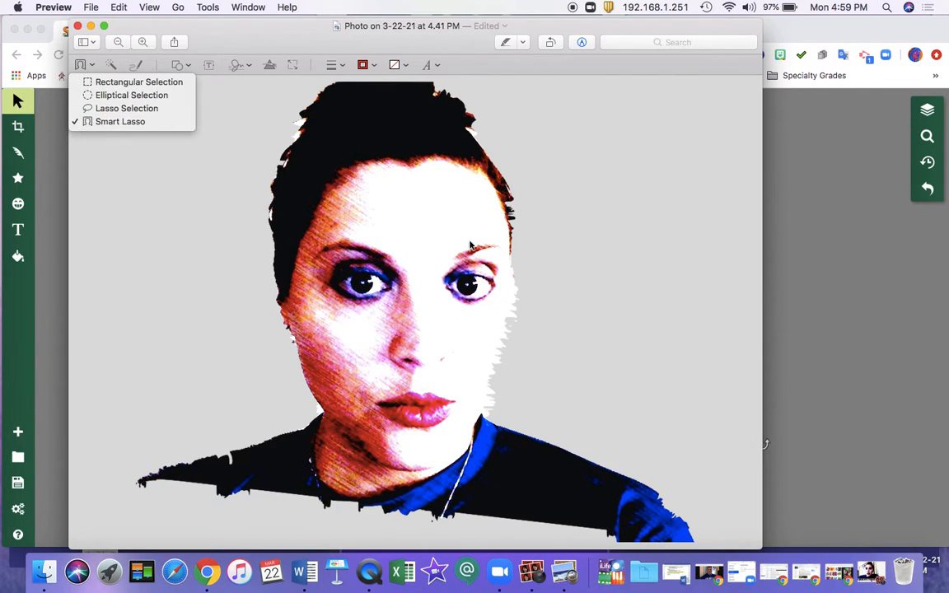
left_click(203, 7)
left_click(208, 8)
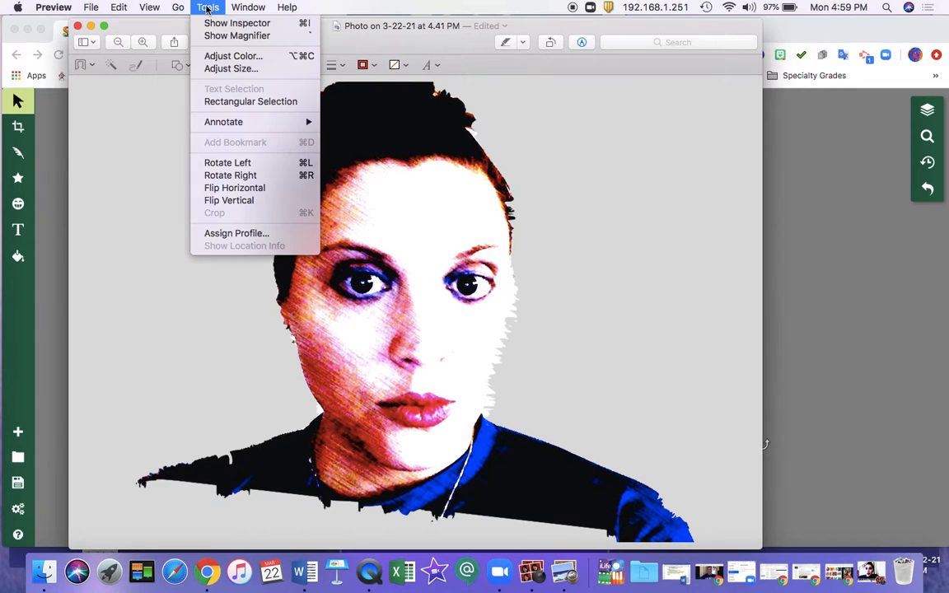
left_click(222, 56)
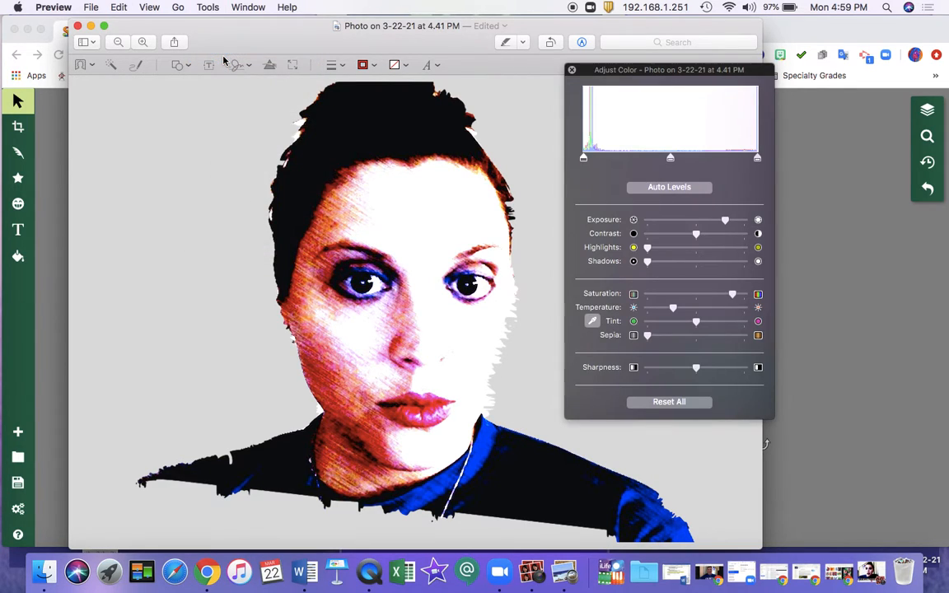
left_click(90, 26)
left_click(571, 71)
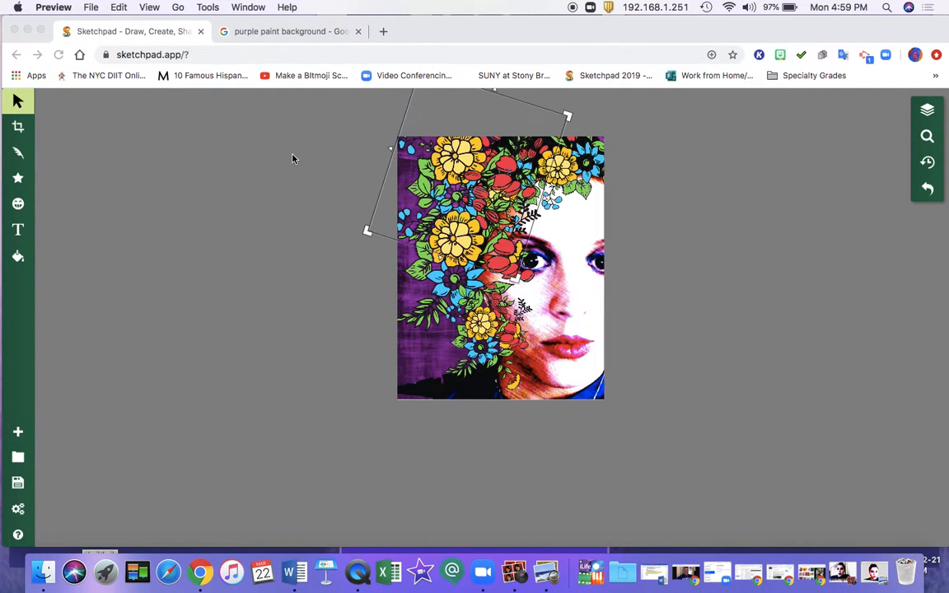
left_click(329, 106)
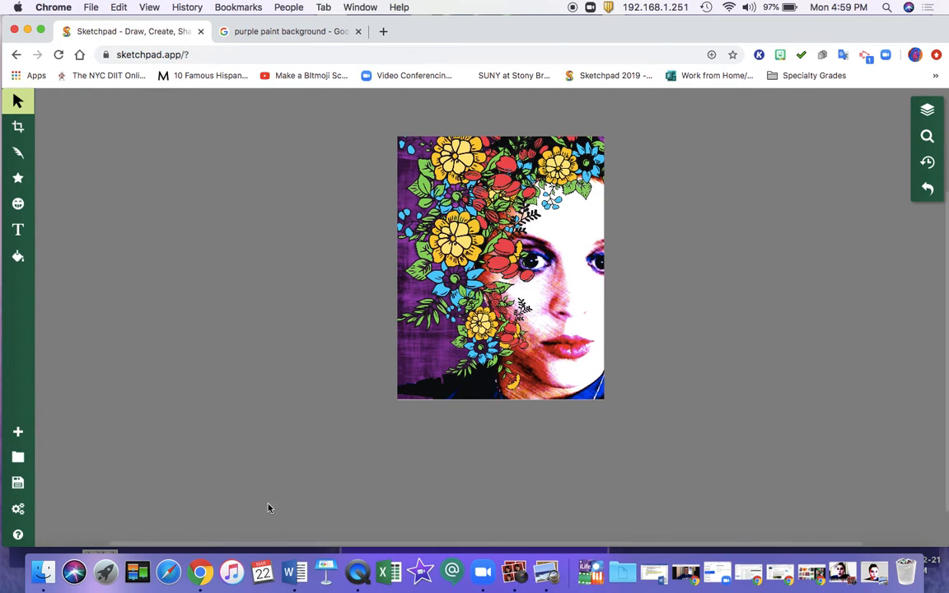
right_click(358, 571)
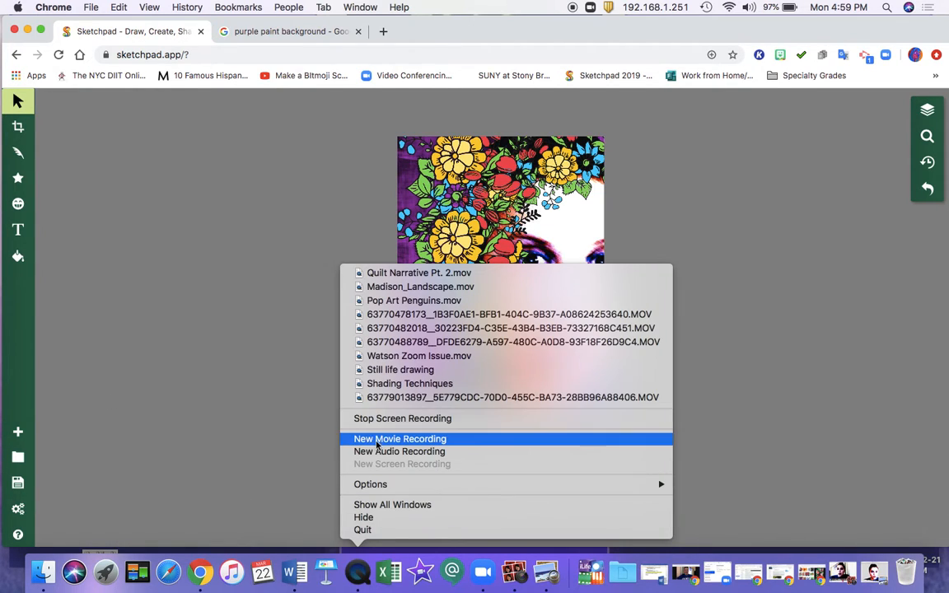